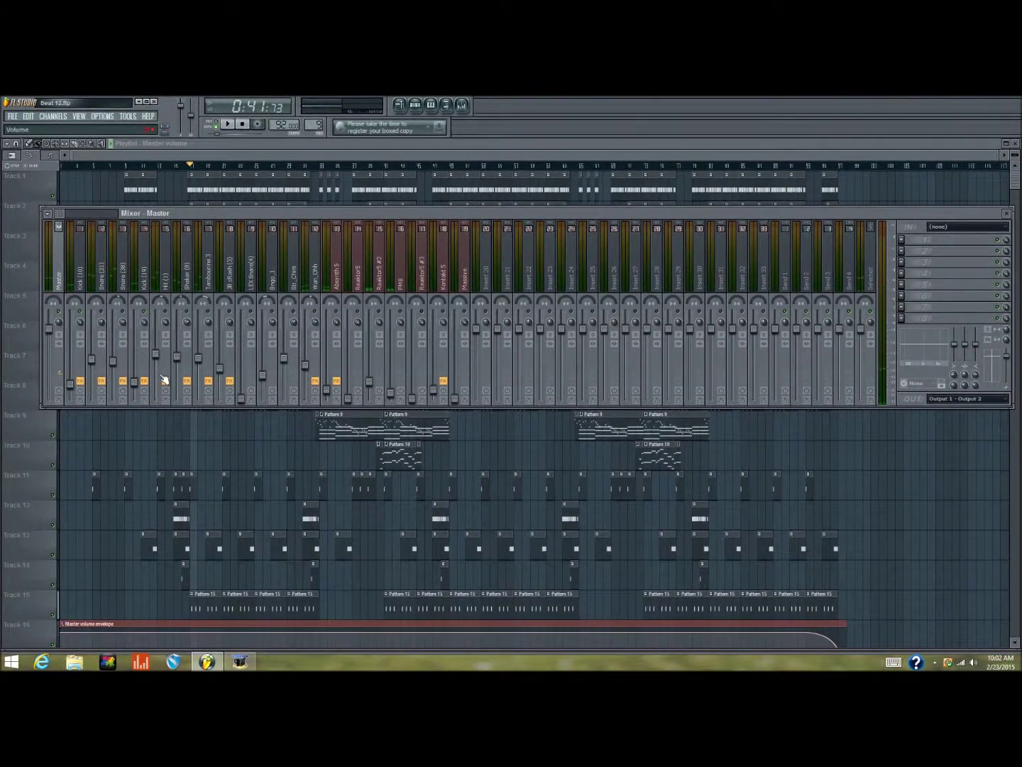
Step: Examine the low cut and the mid and high-mid bands of the Fruity Parametric EQ 2 on the Snare (31) mixer track
{"action": "key", "text": "space"}
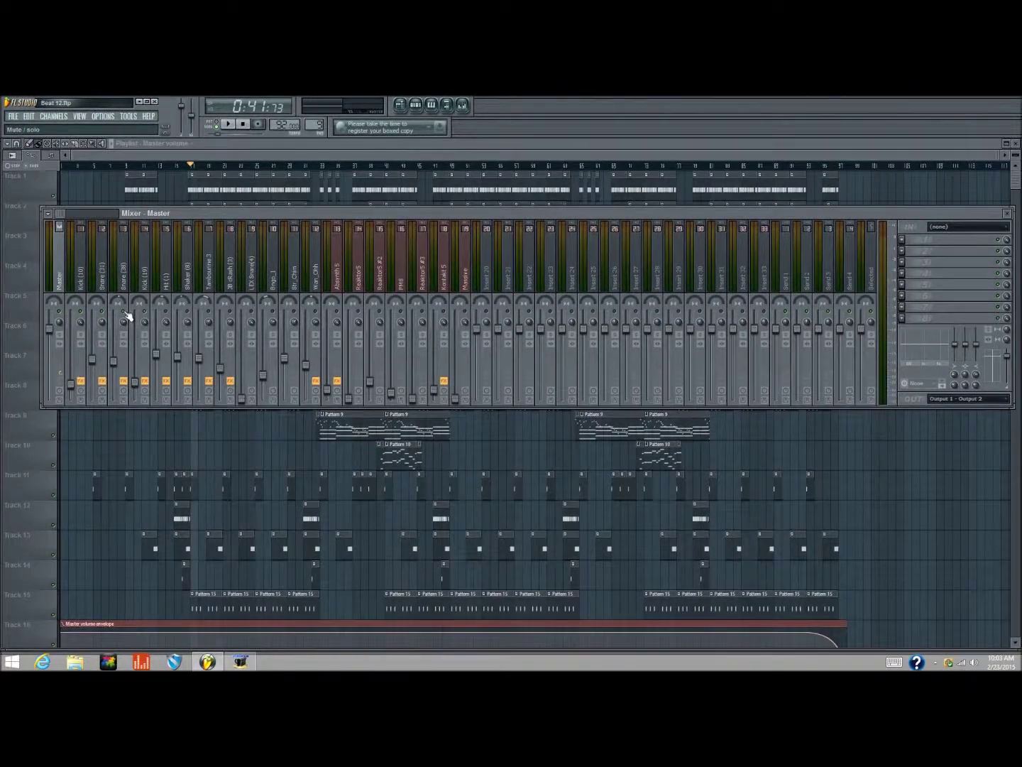
{"action": "left_click", "coordinate": [111, 269]}
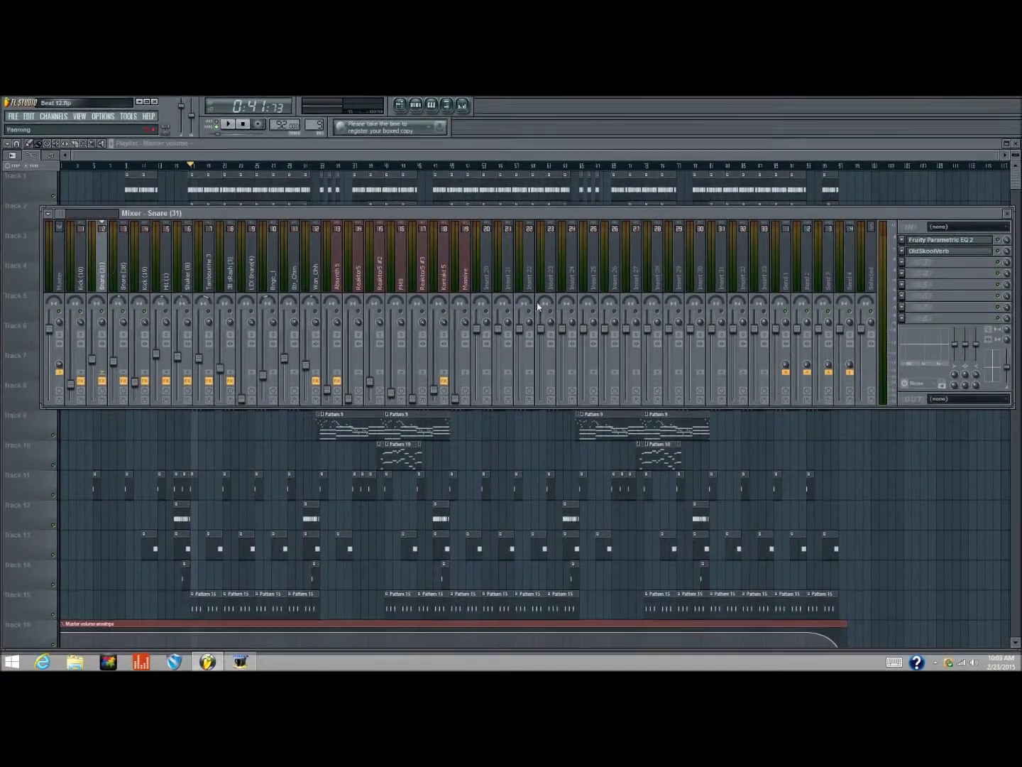
{"action": "left_click", "coordinate": [110, 273]}
{"action": "left_click", "coordinate": [102, 271]}
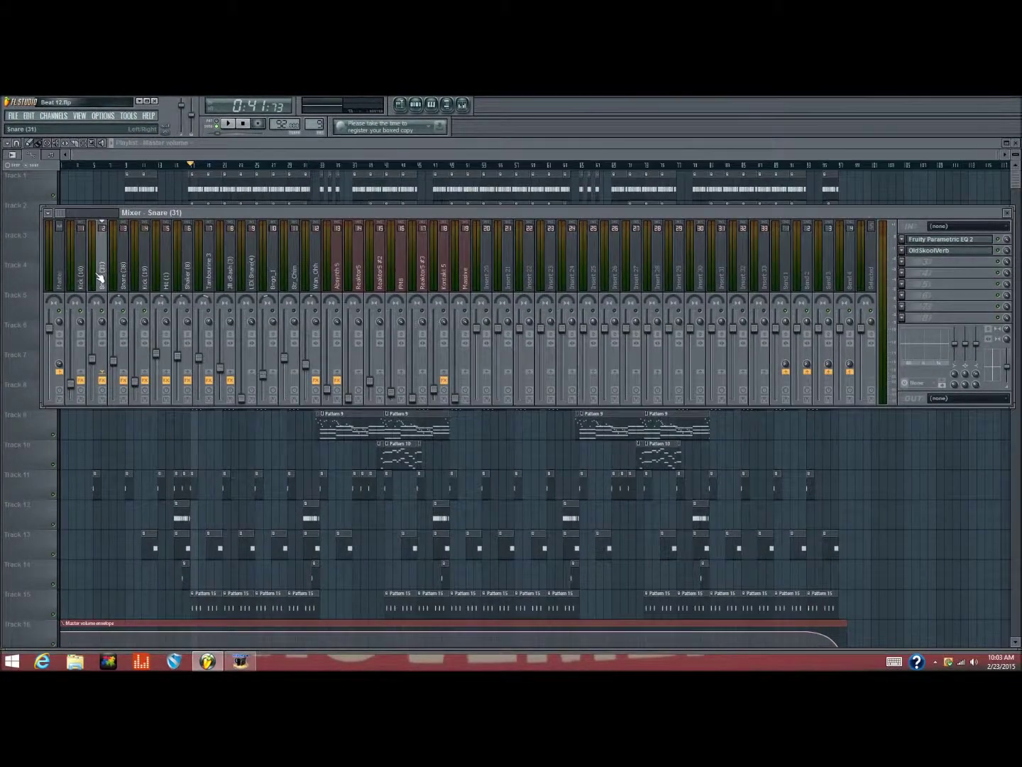
{"action": "left_click", "coordinate": [932, 241]}
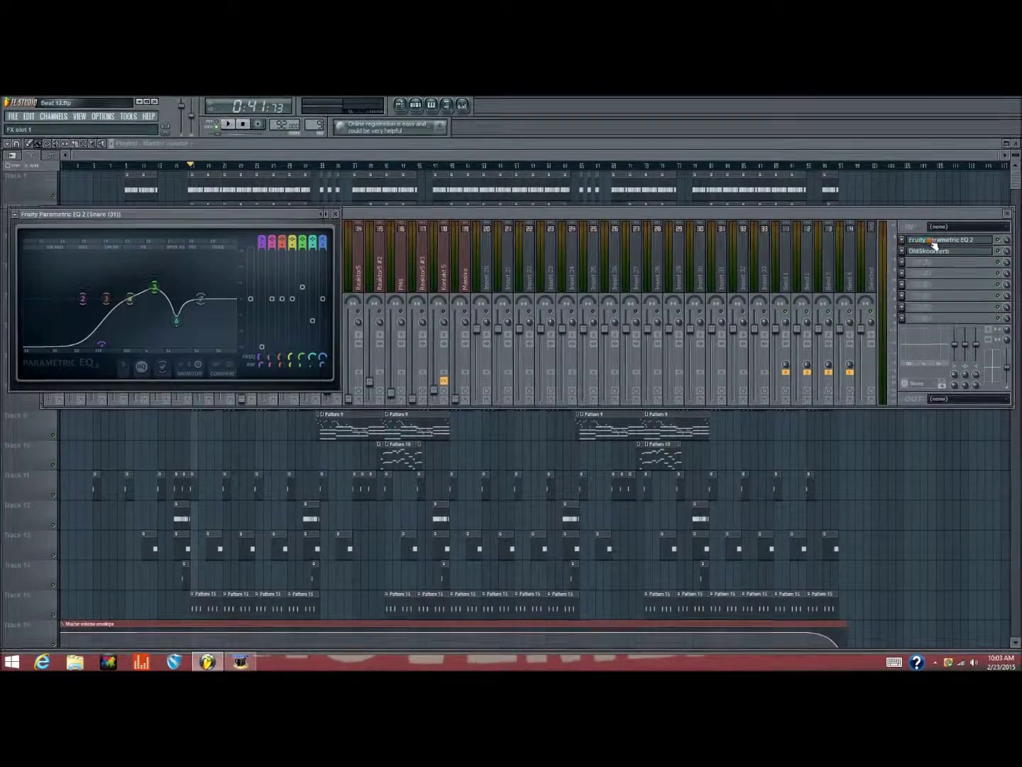
{"action": "left_click_drag", "start_coordinate": [91, 349], "coordinate": [102, 346]}
{"action": "left_click_drag", "start_coordinate": [156, 285], "coordinate": [181, 328]}
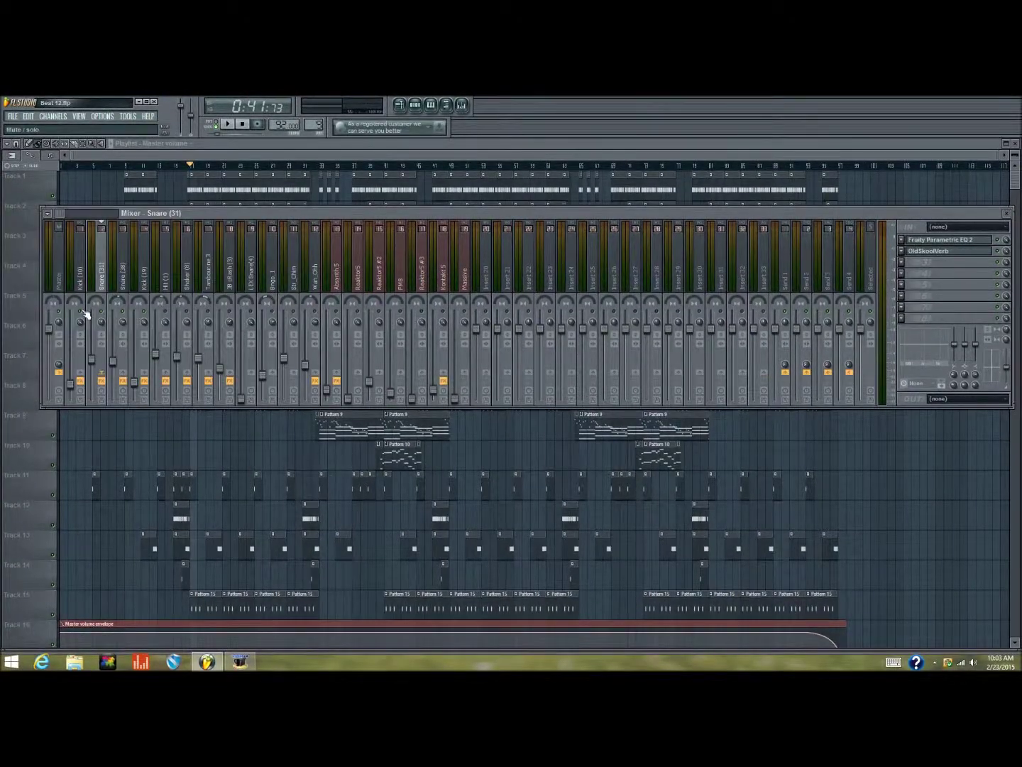
Step: Use the mute on the Snare (31) mixer track and audition the beat to hear that snare's contribution
{"action": "left_click", "coordinate": [101, 313]}
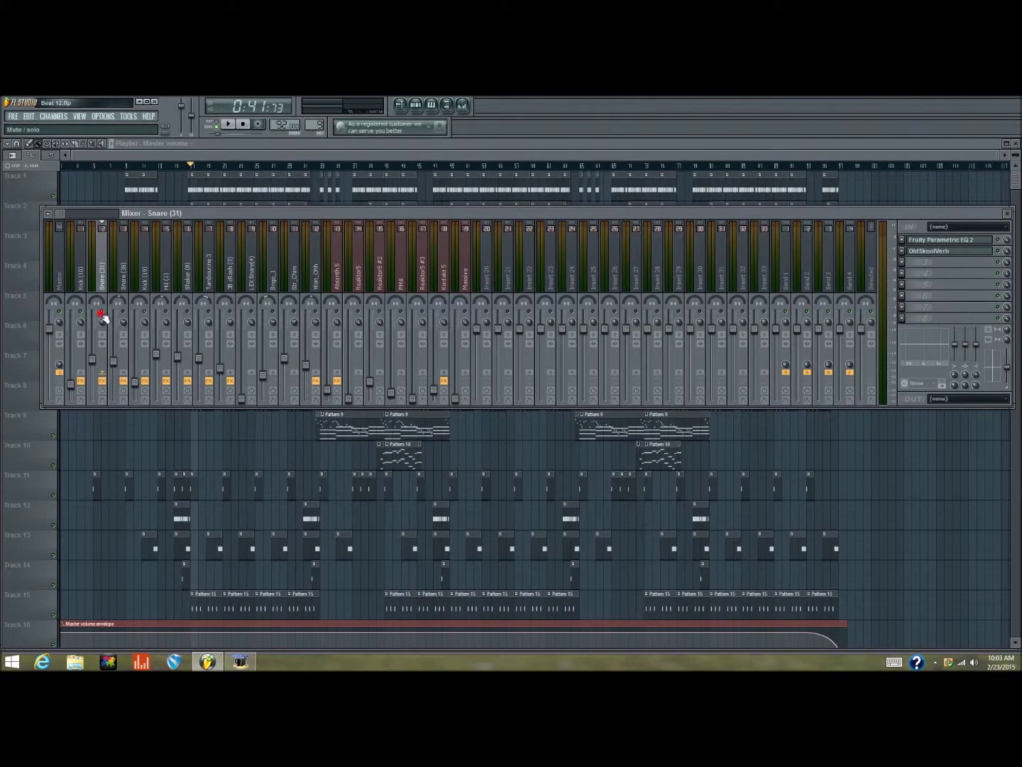
{"action": "key", "text": "space"}
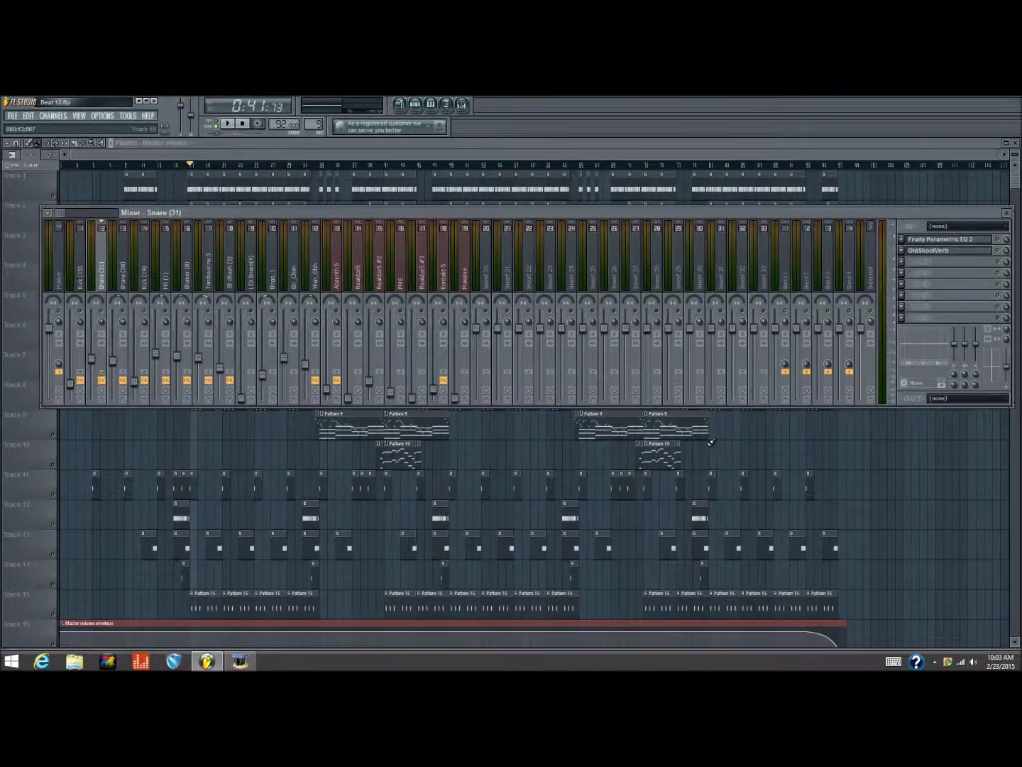
{"action": "key", "text": "space"}
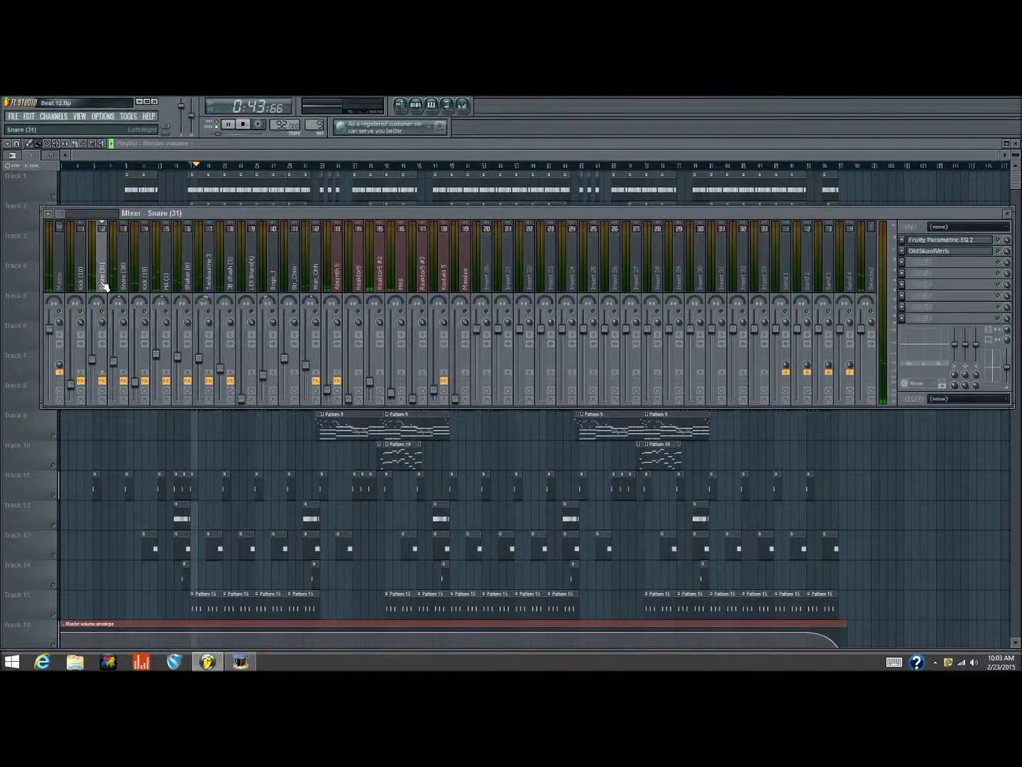
{"action": "key", "text": "space"}
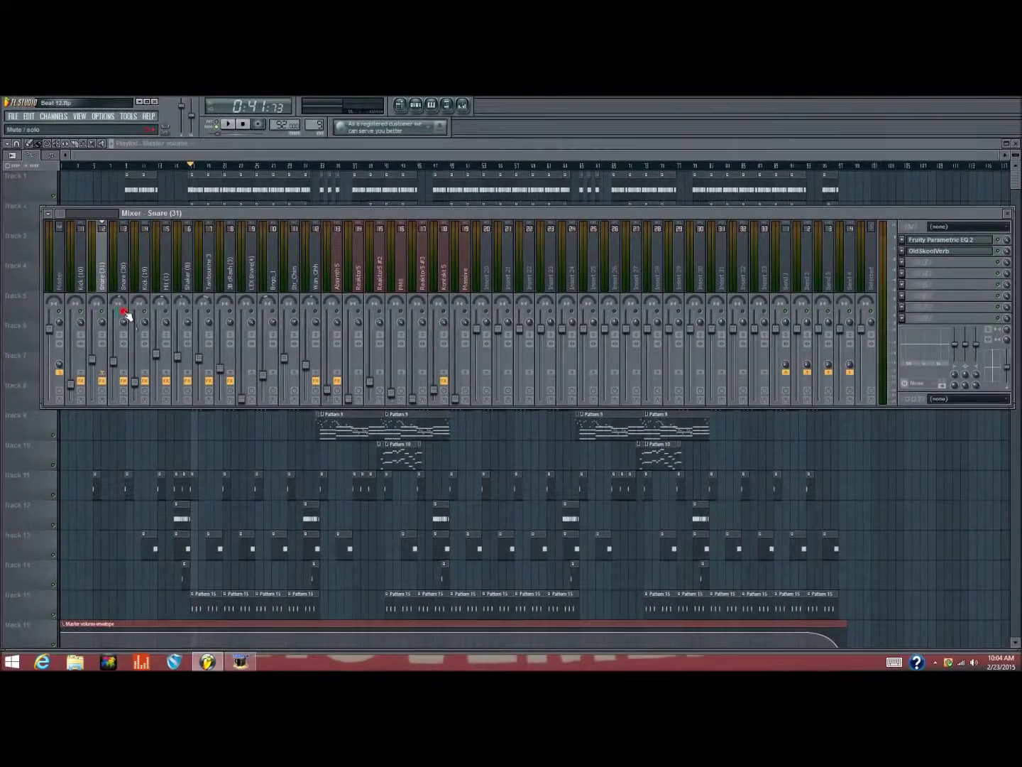
Step: Examine the Fruity Parametric EQ 2 curve on the Snare (38) mixer track and audition the beat
{"action": "left_click", "coordinate": [125, 269]}
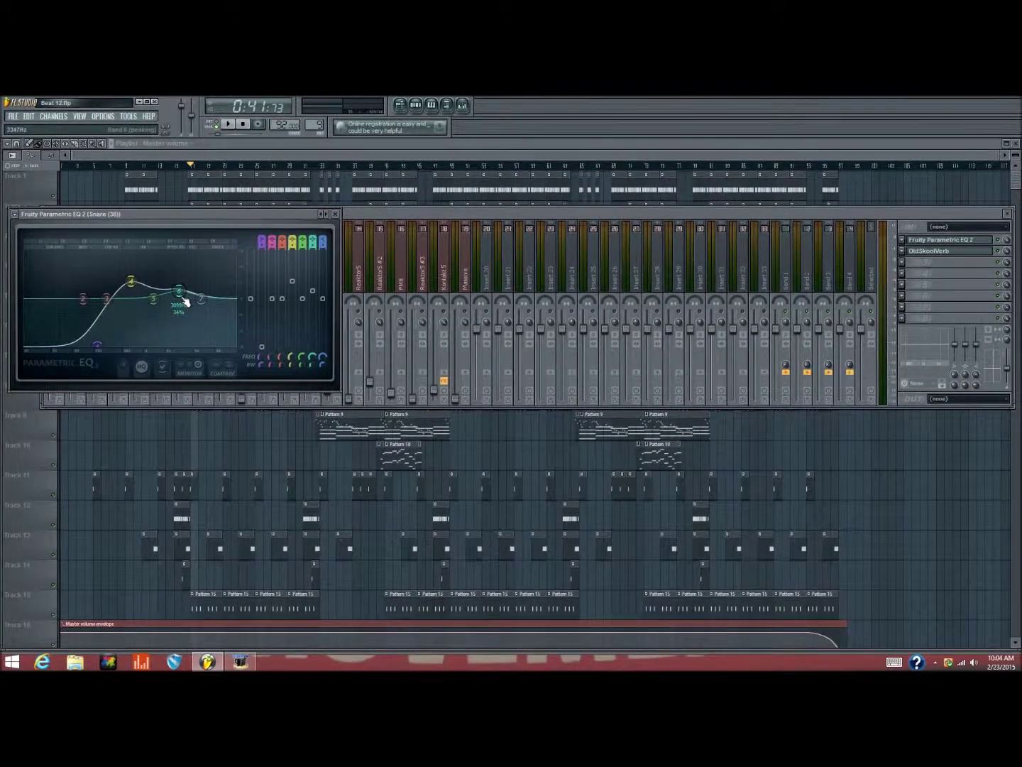
{"action": "left_click", "coordinate": [384, 228]}
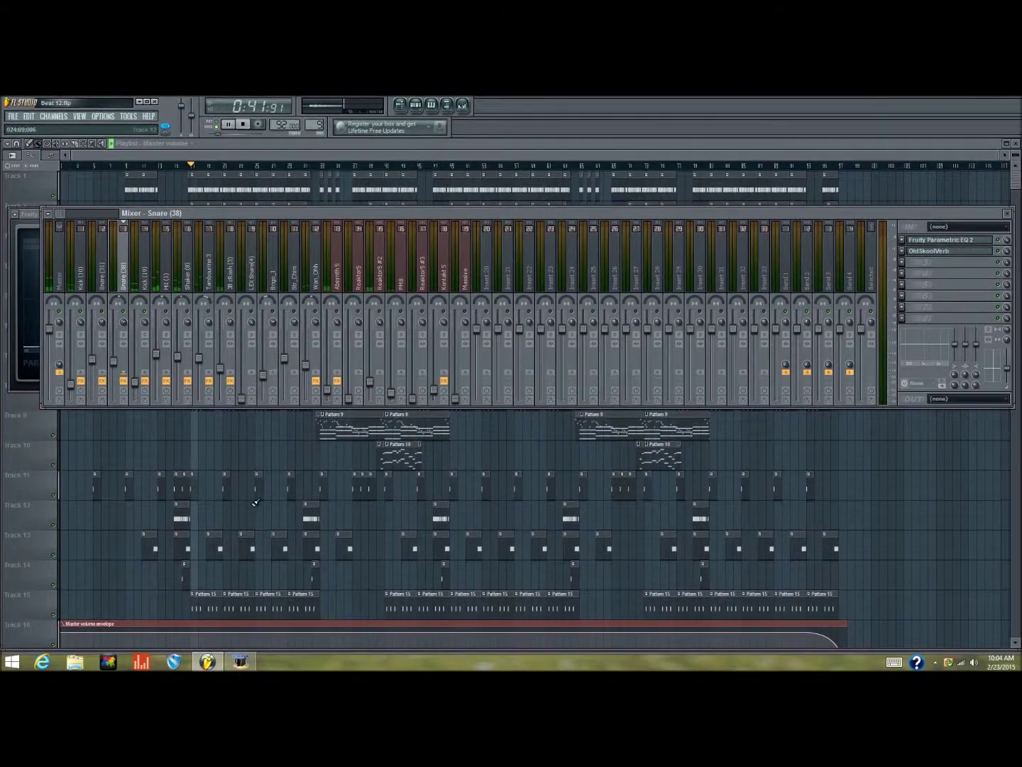
{"action": "key", "text": "space"}
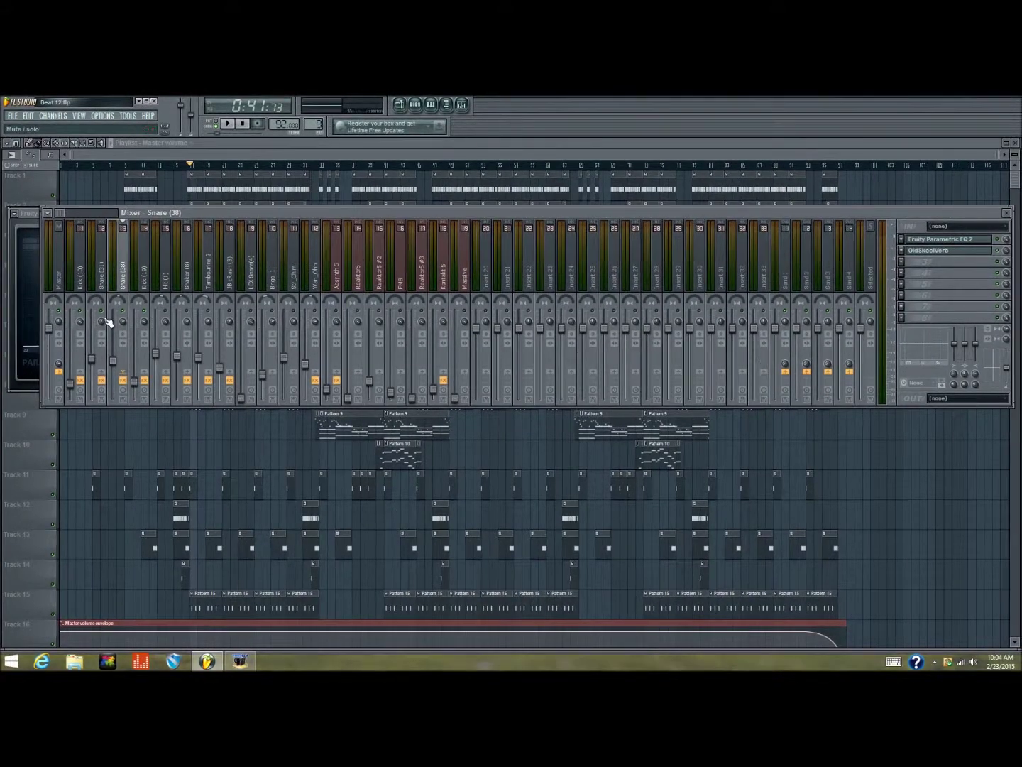
{"action": "left_click", "coordinate": [80, 311]}
{"action": "key", "text": "space"}
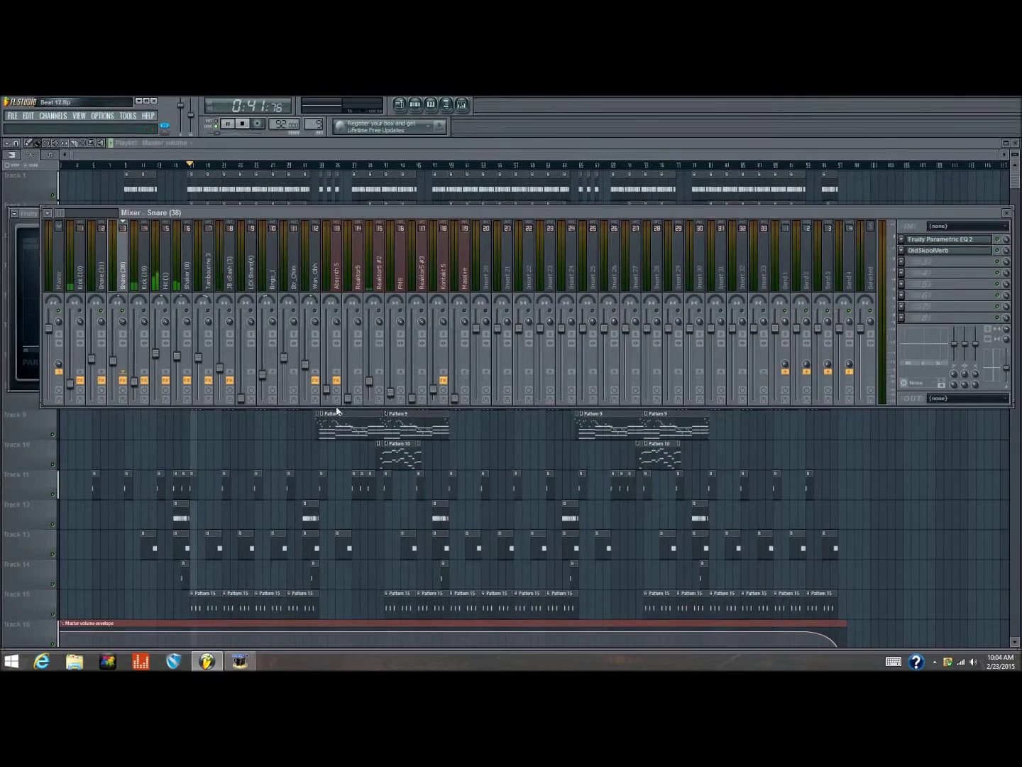
{"action": "key", "text": "space"}
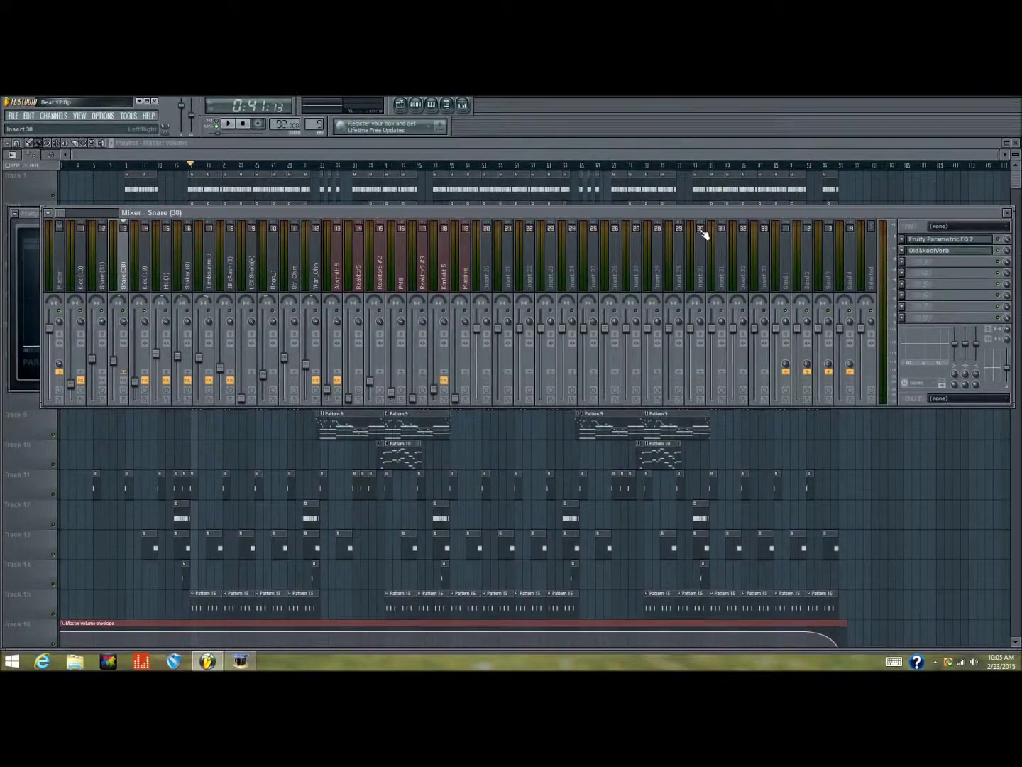
Step: Compare the beat with the Snare (38) effects disabled and enabled, and view that track's OldSkoolVerb settings
{"action": "key", "text": "space"}
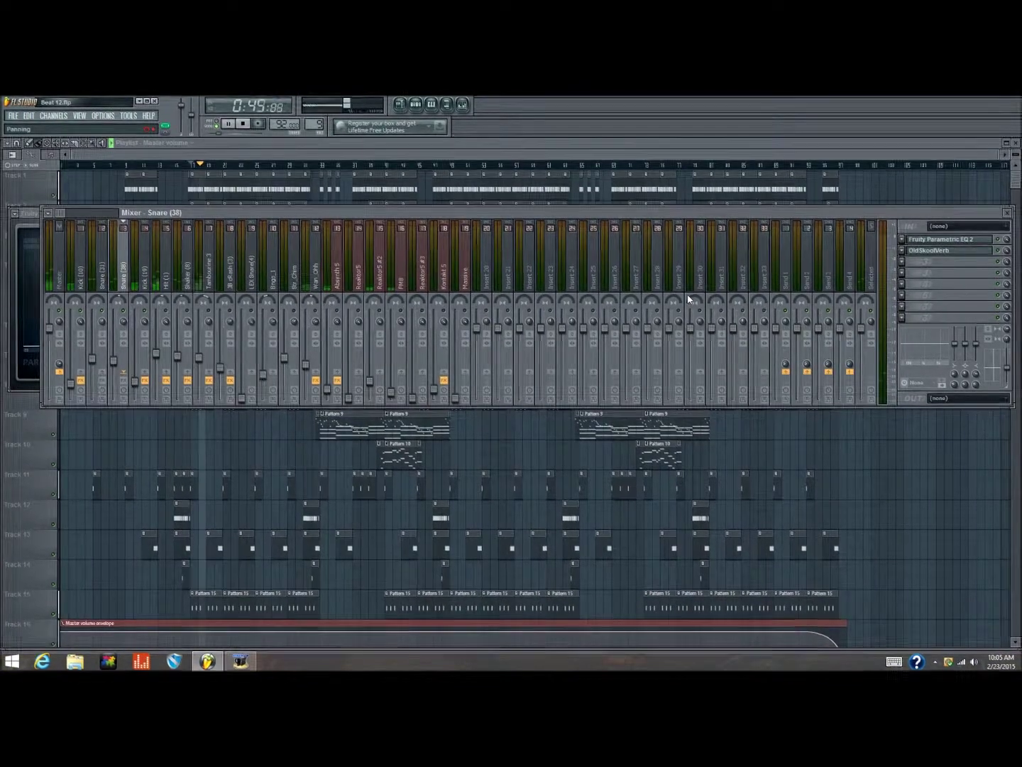
{"action": "key", "text": "space"}
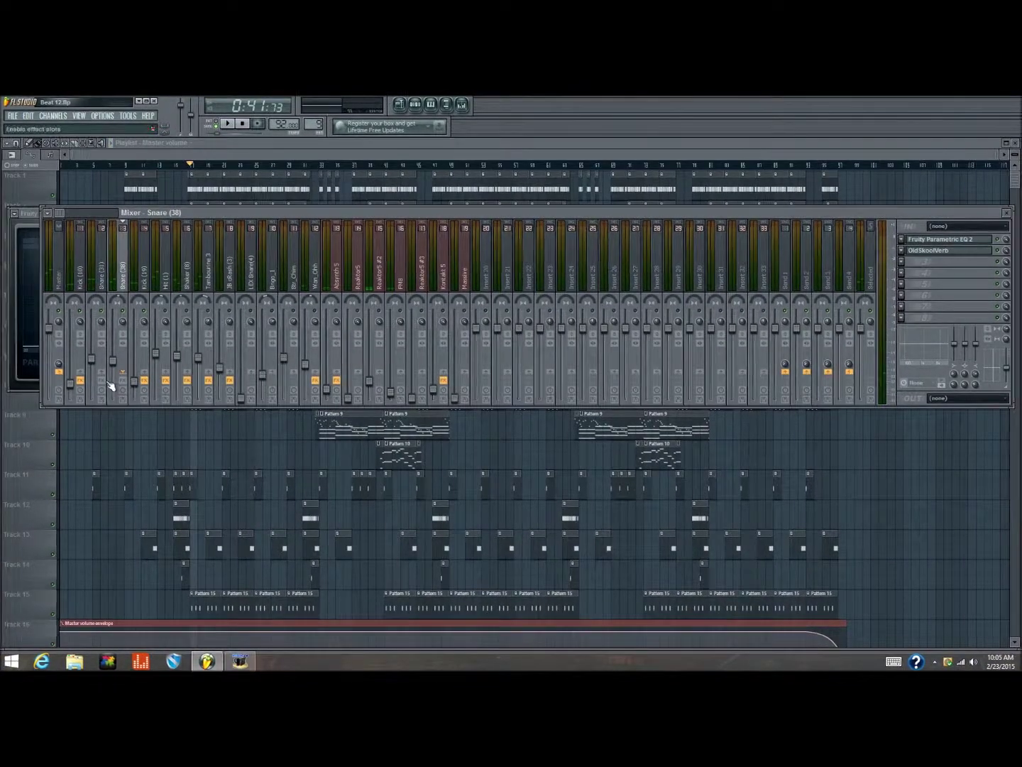
{"action": "key", "text": "space"}
{"action": "key", "text": "space"}
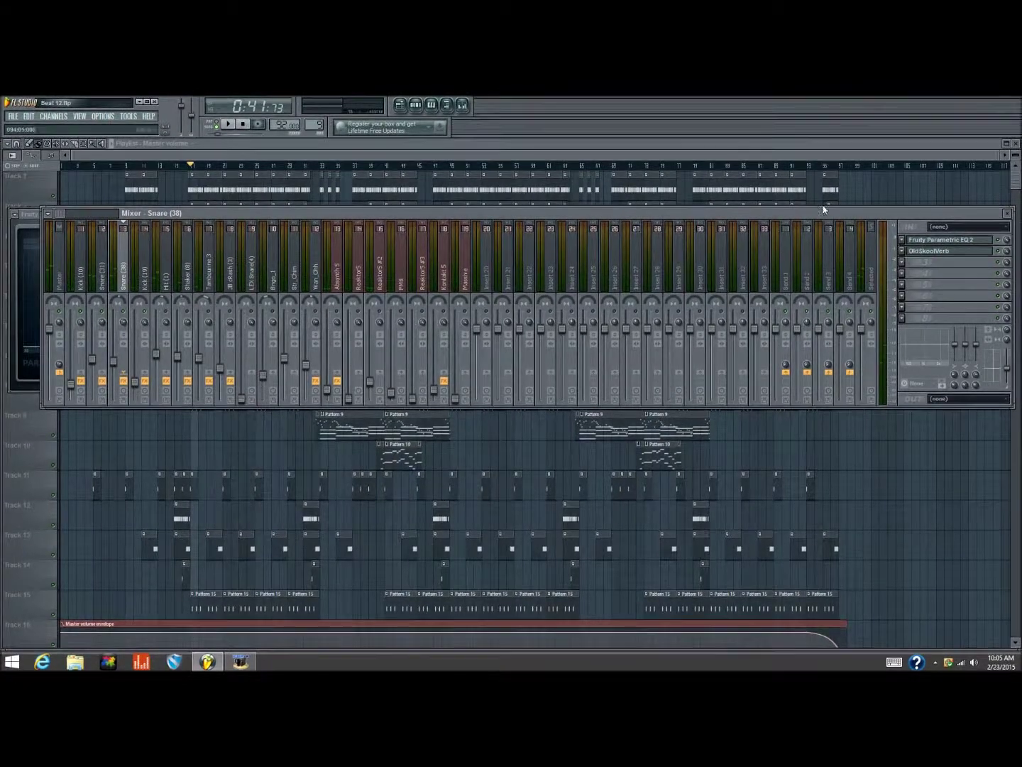
{"action": "left_click", "coordinate": [927, 251]}
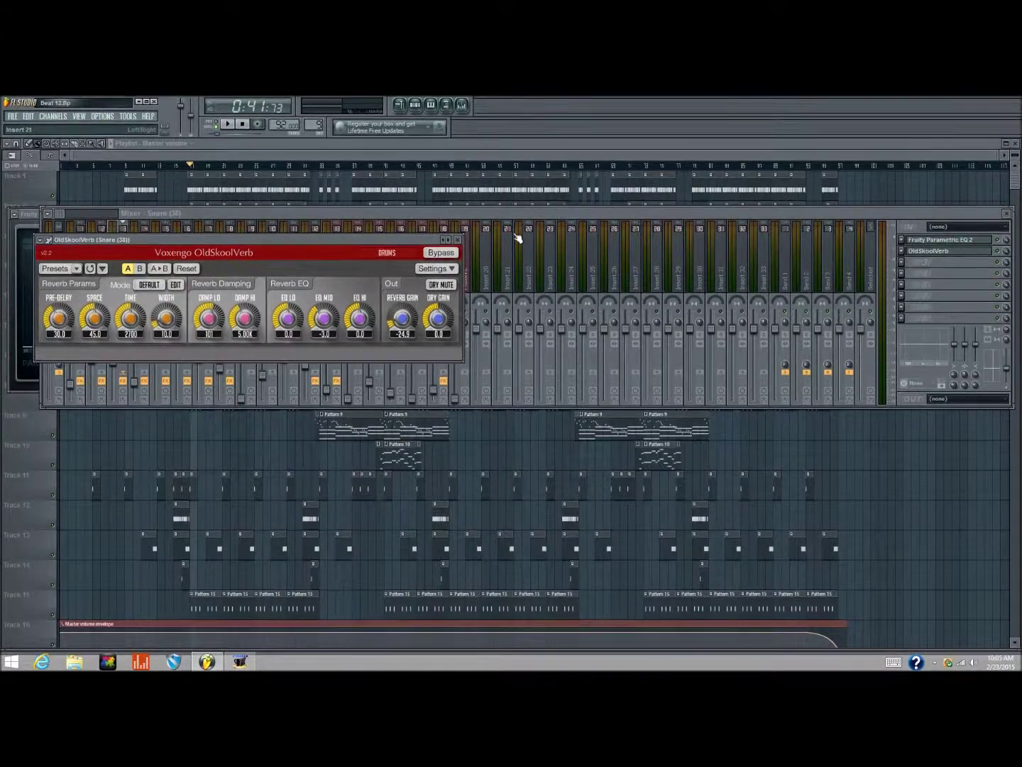
{"action": "left_click", "coordinate": [462, 242]}
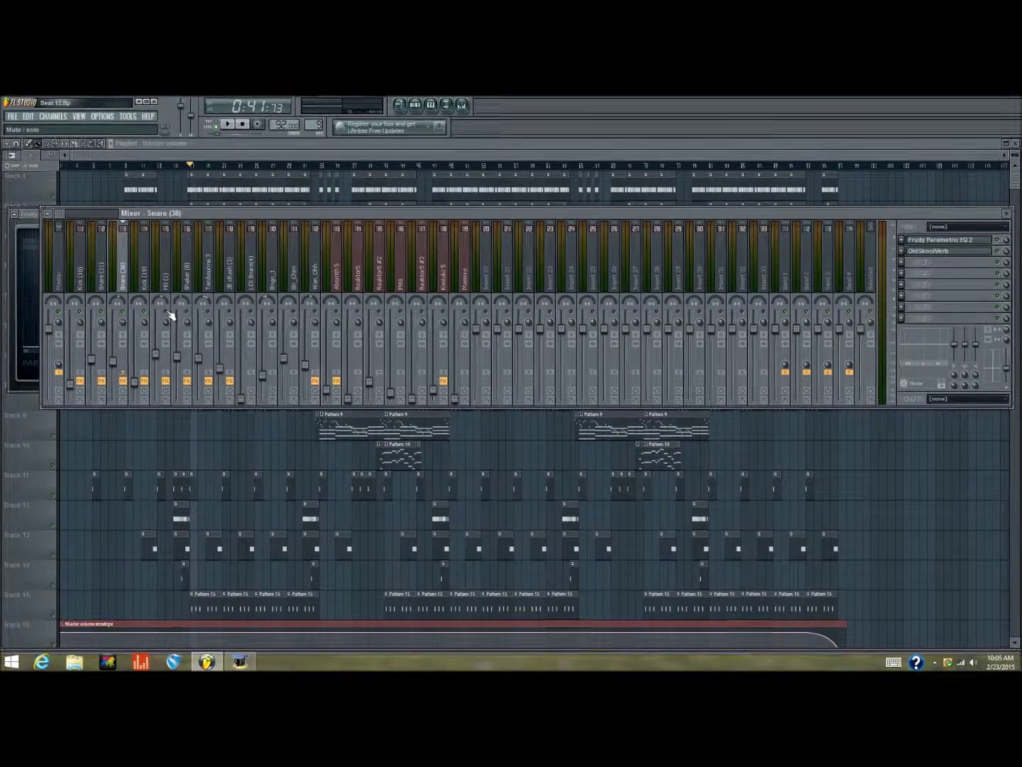
Step: Audition the beat with the Hit (1) mixer track selected, and set that track's panning to 36% right
{"action": "left_click", "coordinate": [164, 327]}
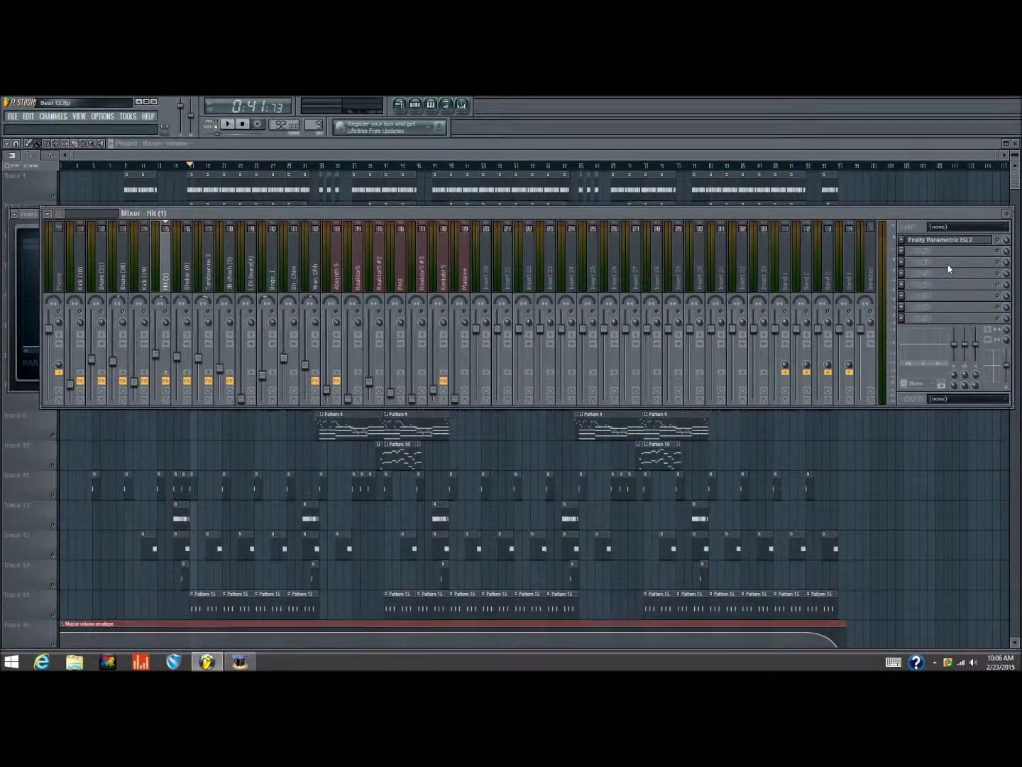
{"action": "key", "text": "space"}
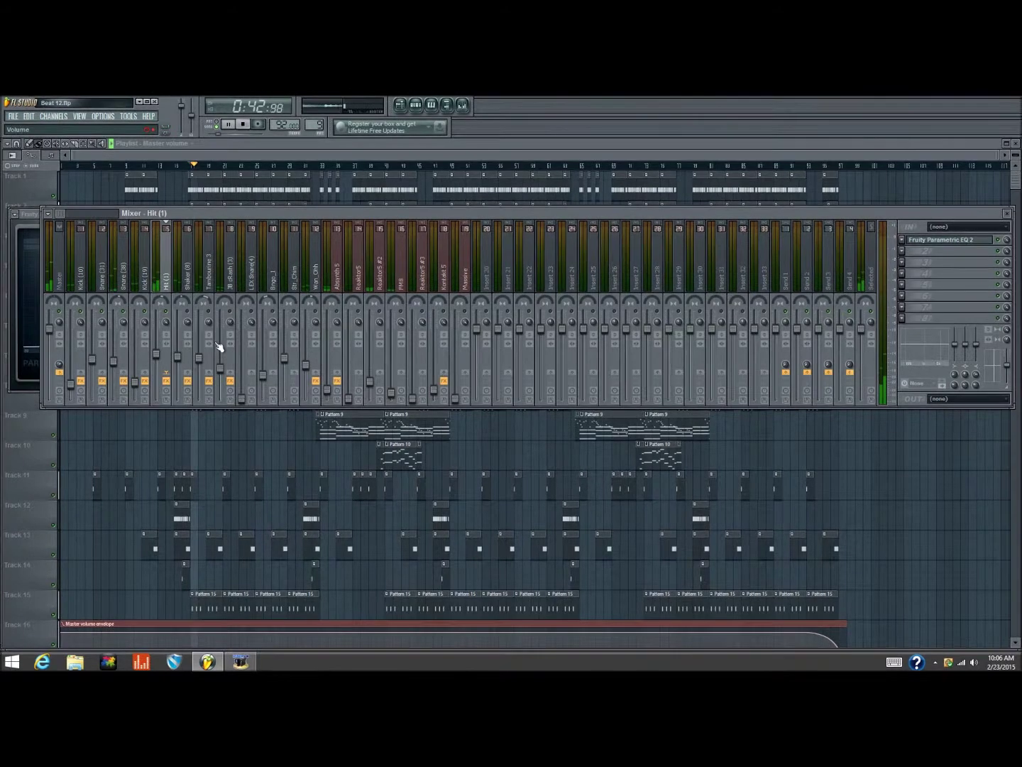
{"action": "key", "text": "space"}
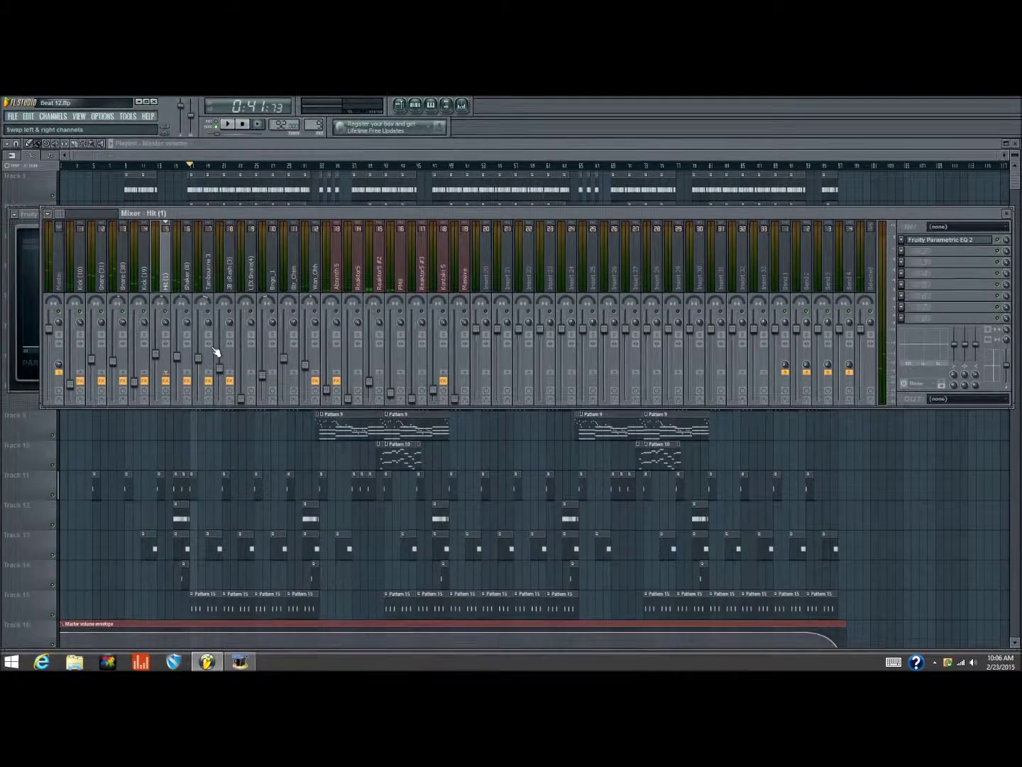
{"action": "left_click_drag", "start_coordinate": [160, 300], "coordinate": [161, 297]}
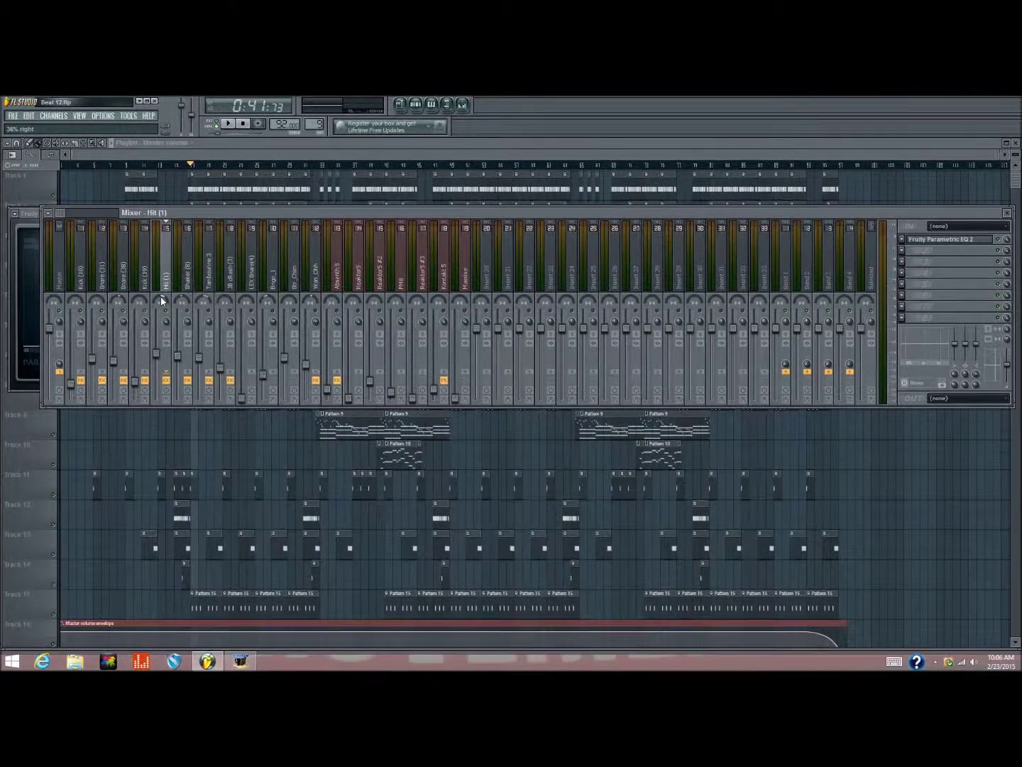
Step: Shift the band 1 low cut slightly higher in the Fruity Parametric EQ 2 on the Hit (1) track
{"action": "left_click", "coordinate": [943, 241]}
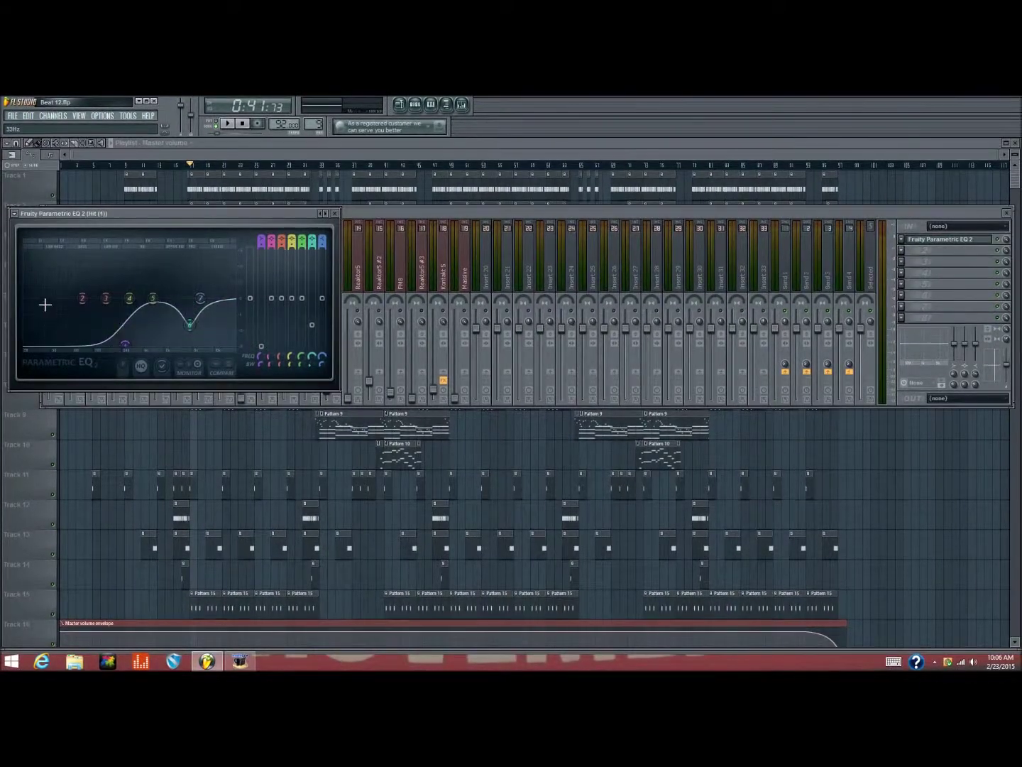
{"action": "left_click_drag", "start_coordinate": [124, 349], "coordinate": [128, 348]}
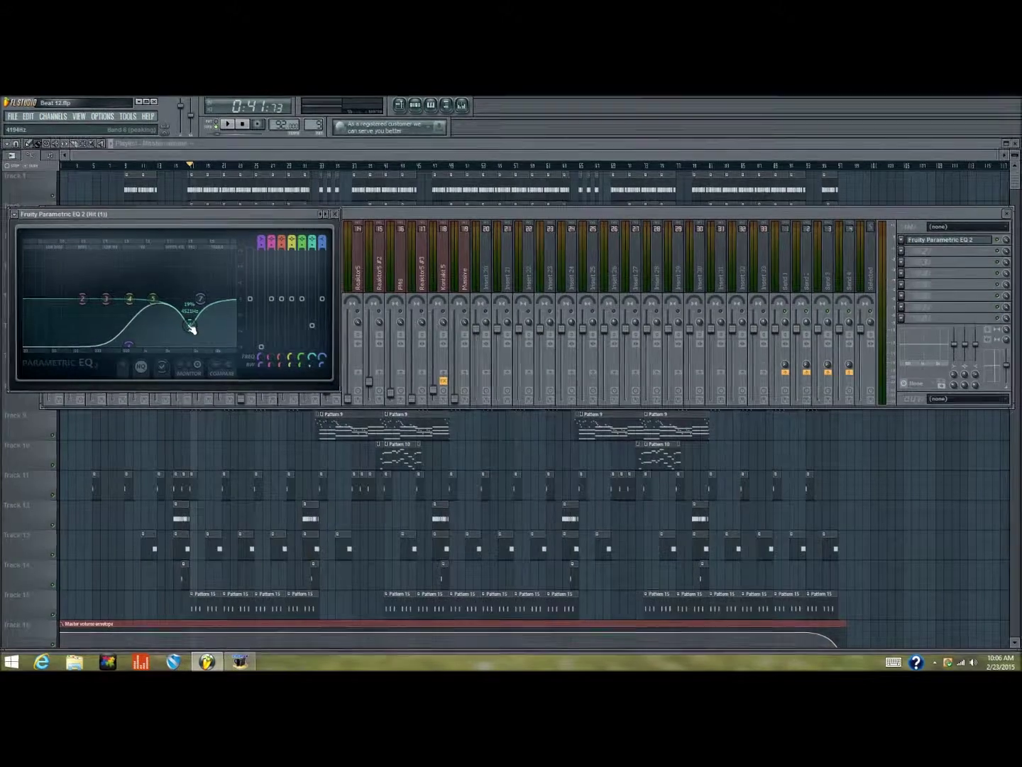
{"action": "left_click", "coordinate": [342, 222]}
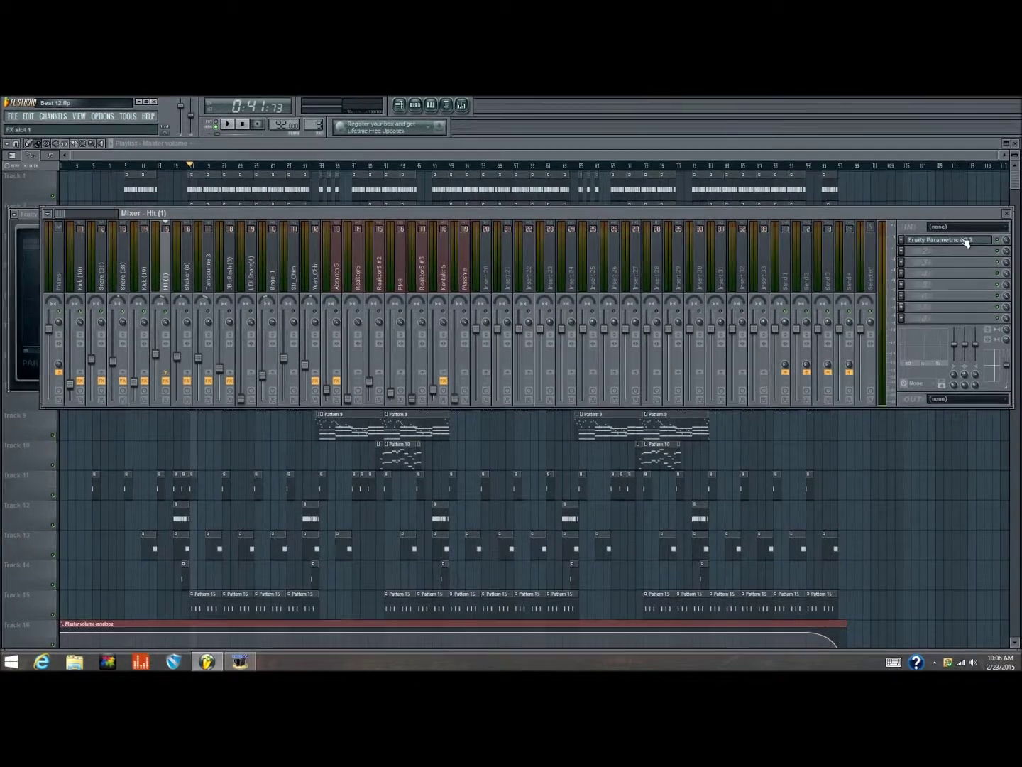
Step: Try a strong band 6 boost in the Hit (1) equalizer and audition it against the Master level
{"action": "left_click_drag", "start_coordinate": [198, 299], "coordinate": [183, 270]}
{"action": "key", "text": "space"}
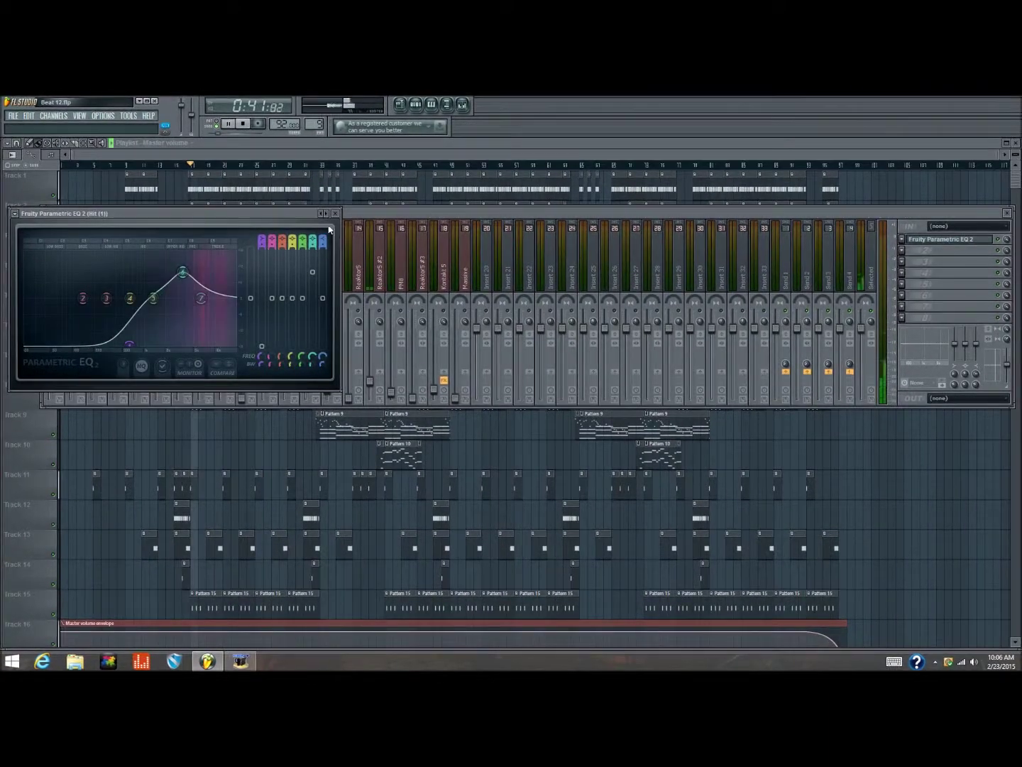
{"action": "key", "text": "space"}
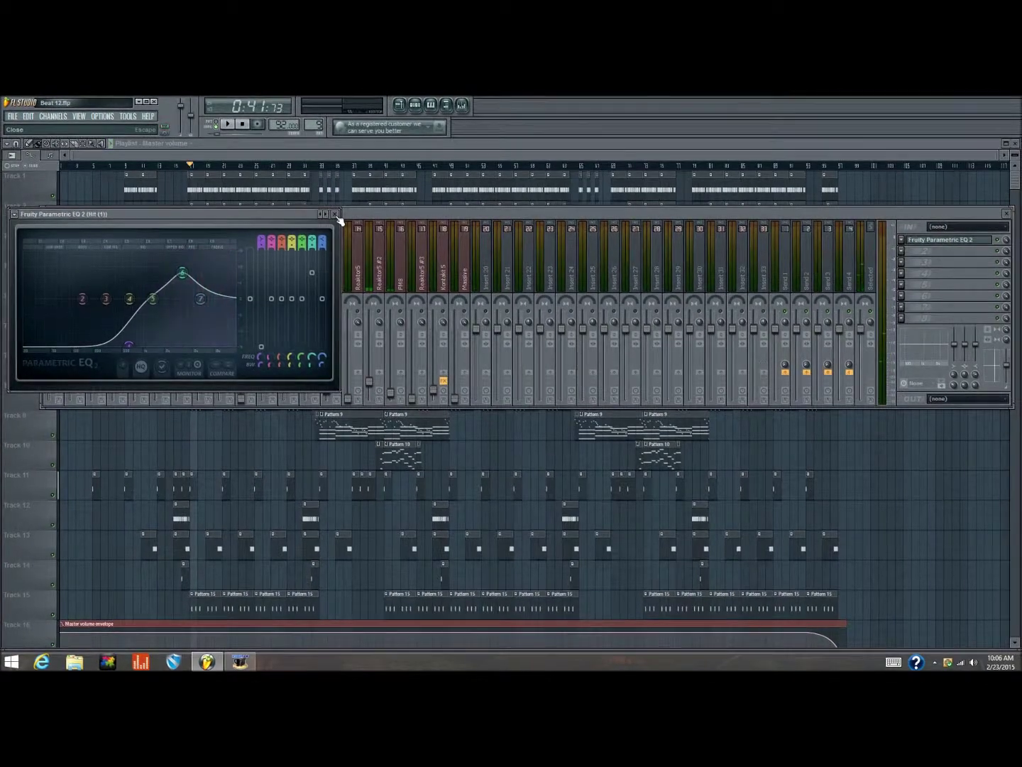
{"action": "left_click", "coordinate": [339, 221]}
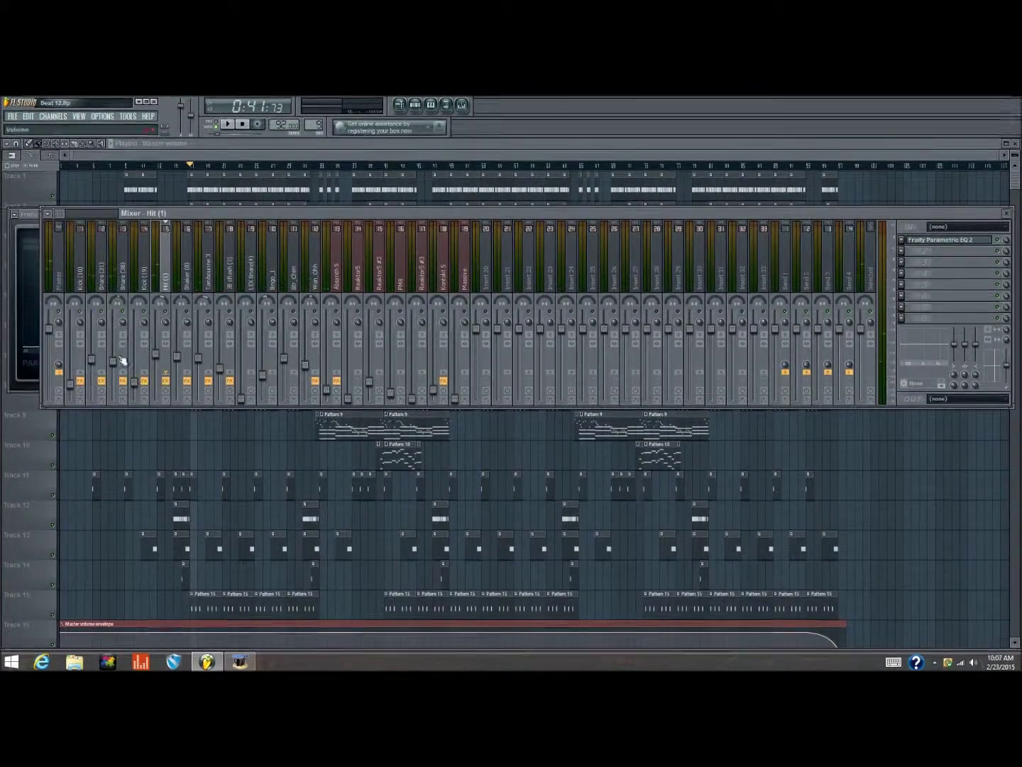
{"action": "key", "text": "space"}
{"action": "left_click", "coordinate": [58, 274]}
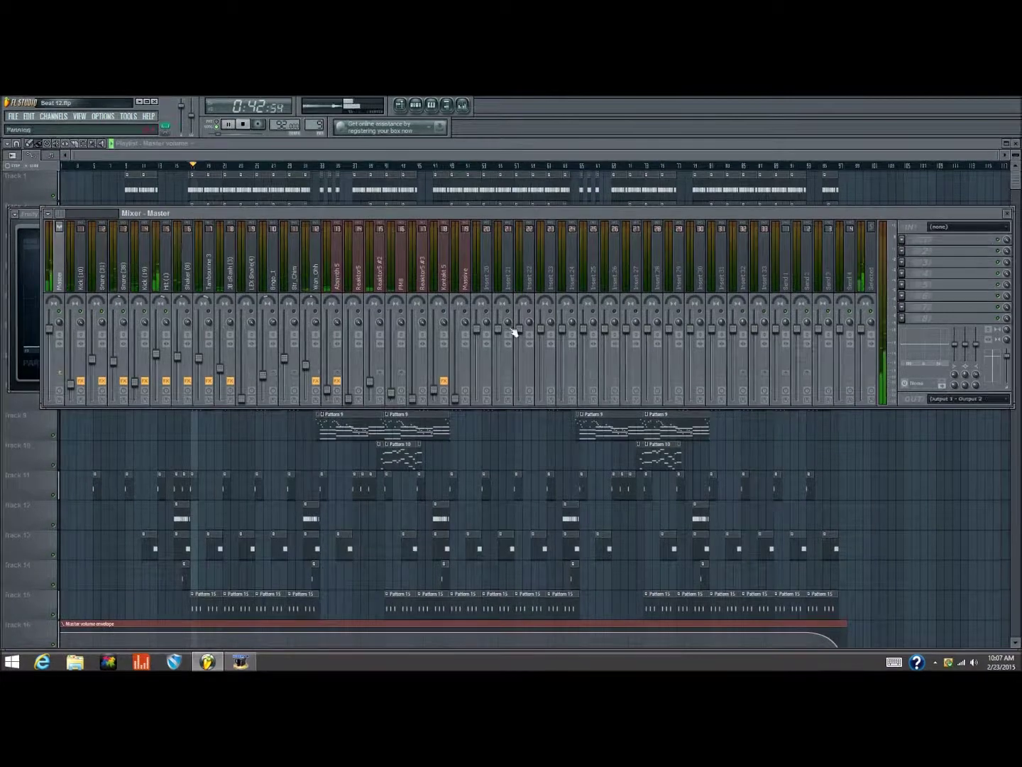
{"action": "key", "text": "space"}
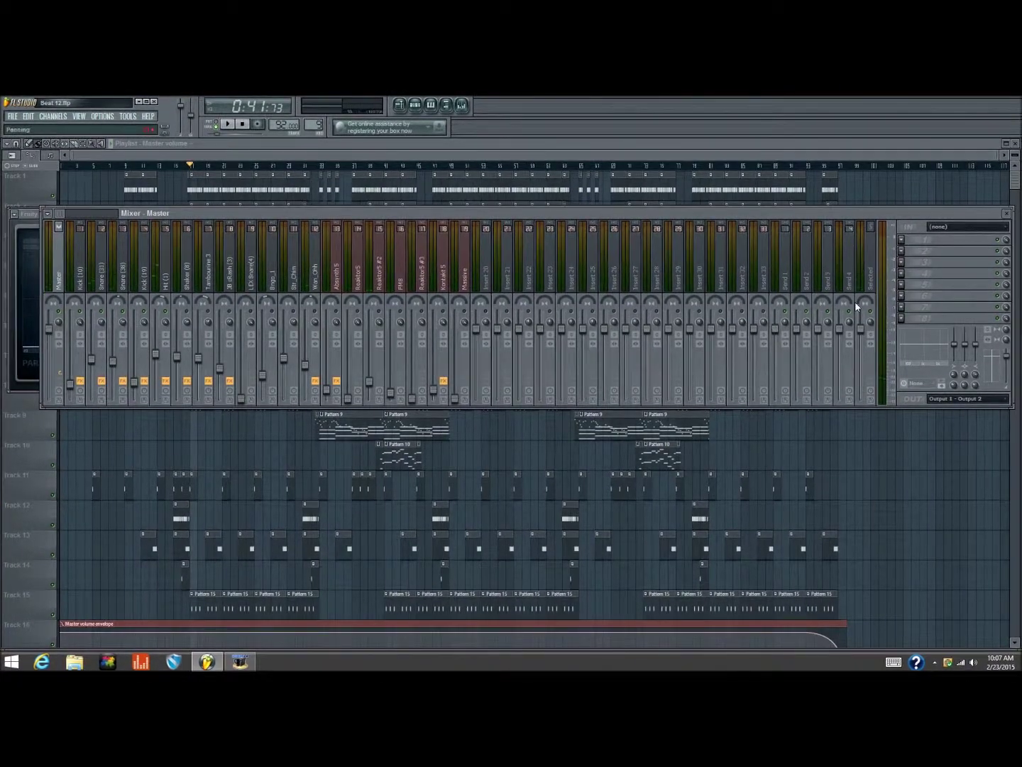
Step: Cut band 6 of the Hit (1) track's Fruity Parametric EQ 2 to about -10.6 dB at 2643 Hz
{"action": "left_click", "coordinate": [169, 268]}
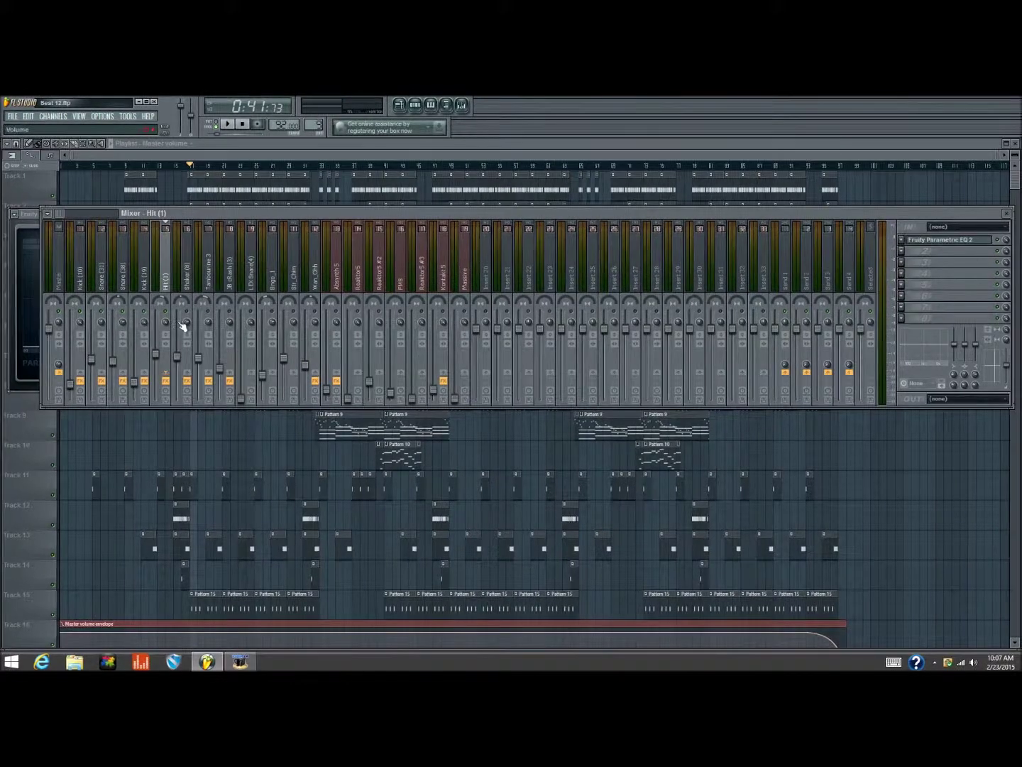
{"action": "left_click", "coordinate": [937, 239]}
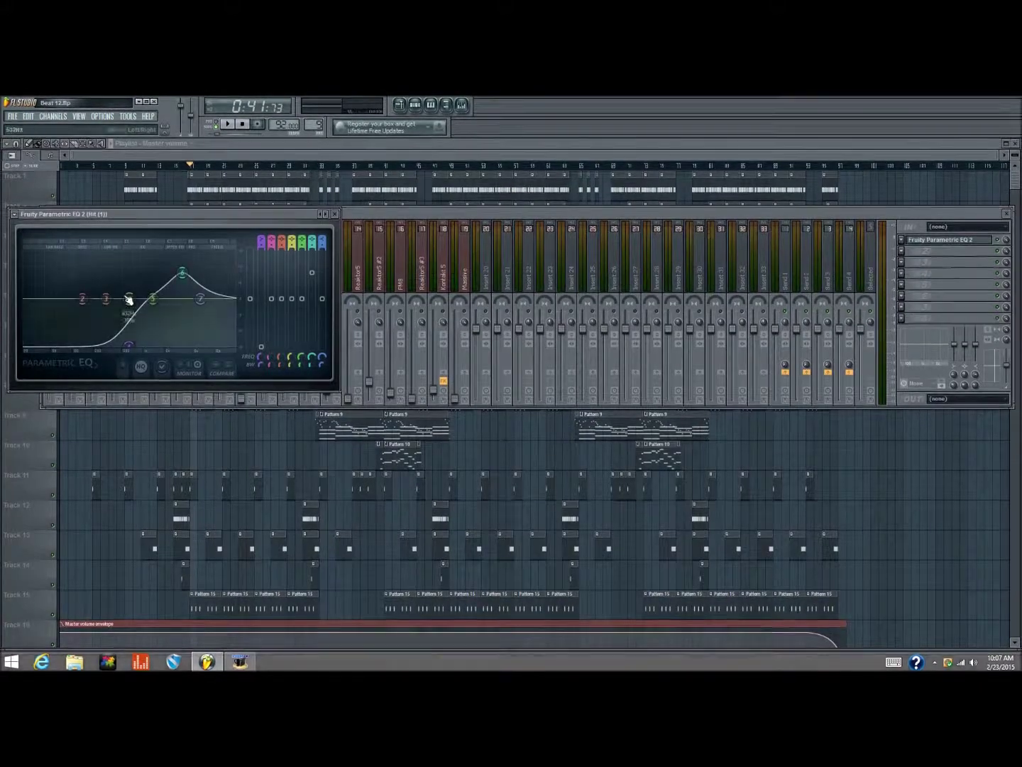
{"action": "left_click_drag", "start_coordinate": [182, 272], "coordinate": [183, 327]}
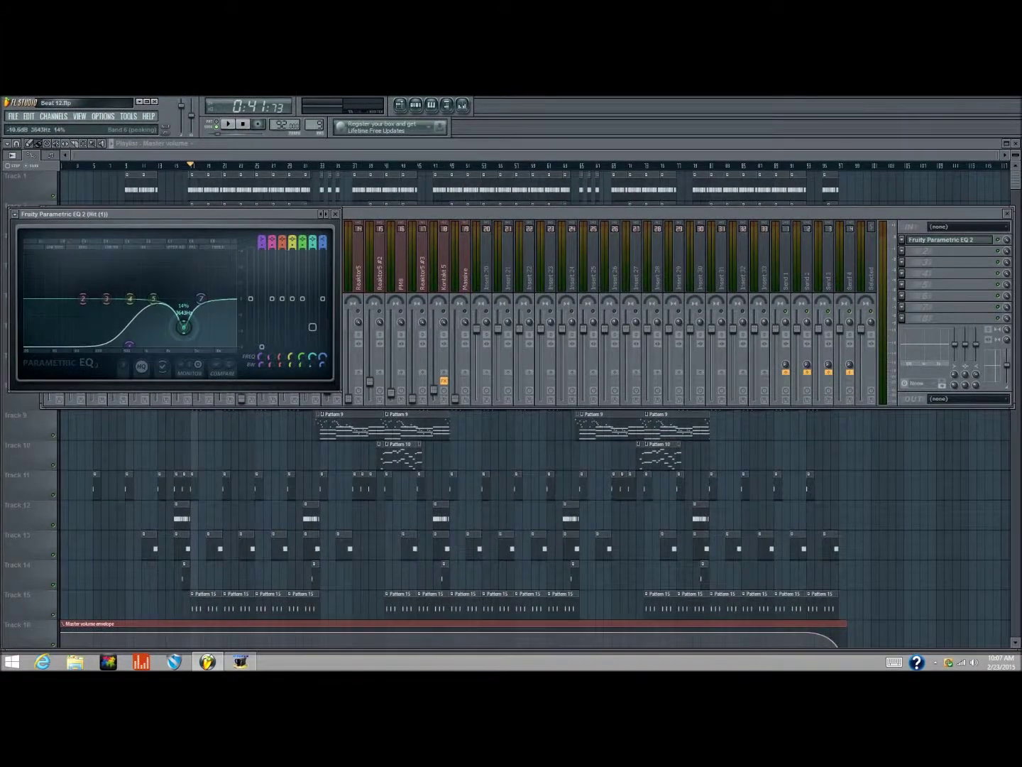
{"action": "left_click", "coordinate": [342, 221]}
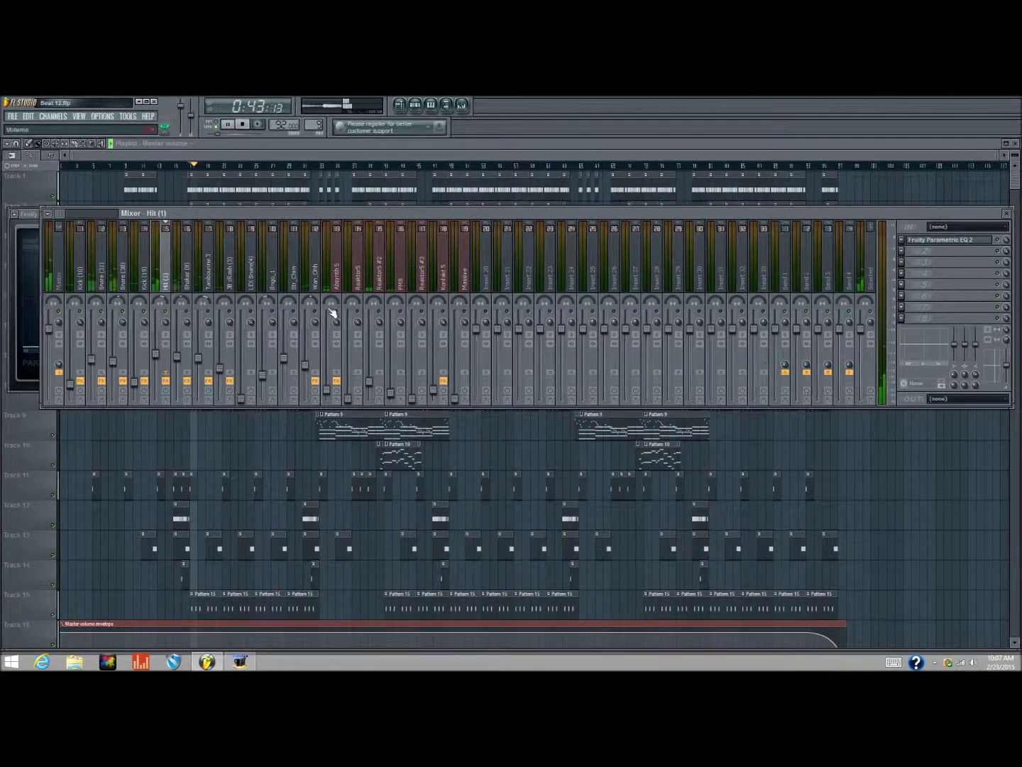
Step: Bring the Hit (1) track's Fruity Parametric EQ 2 back into view, audition the beat with it and close it
{"action": "key", "text": "space"}
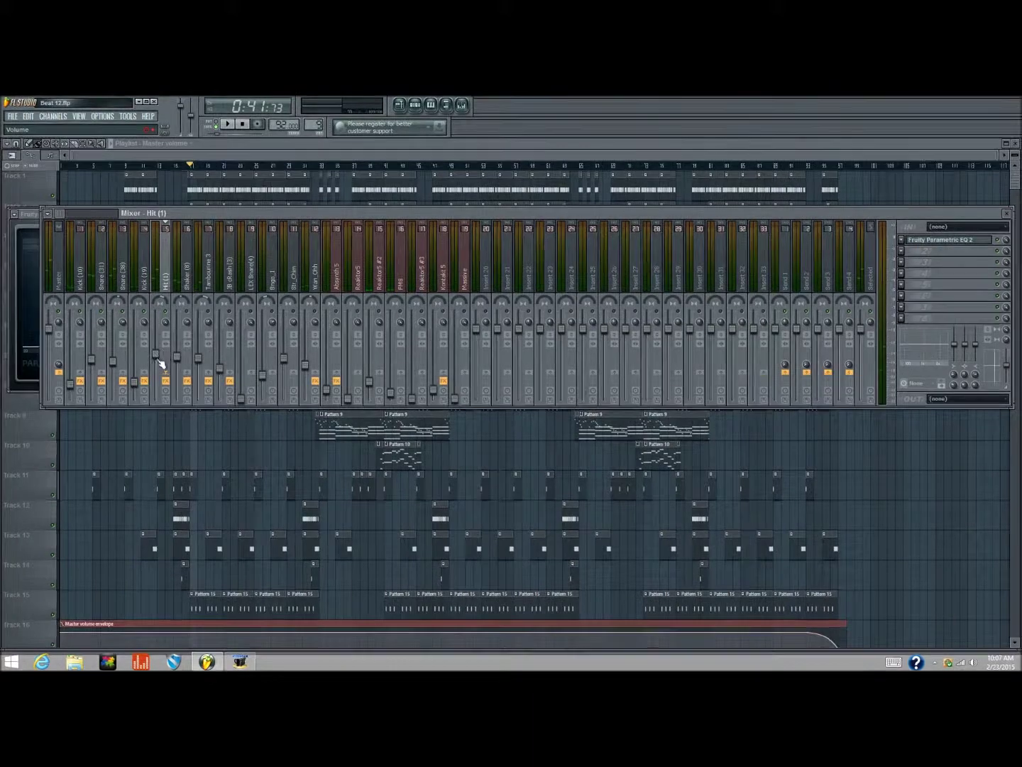
{"action": "left_click_drag", "start_coordinate": [158, 362], "coordinate": [158, 363]}
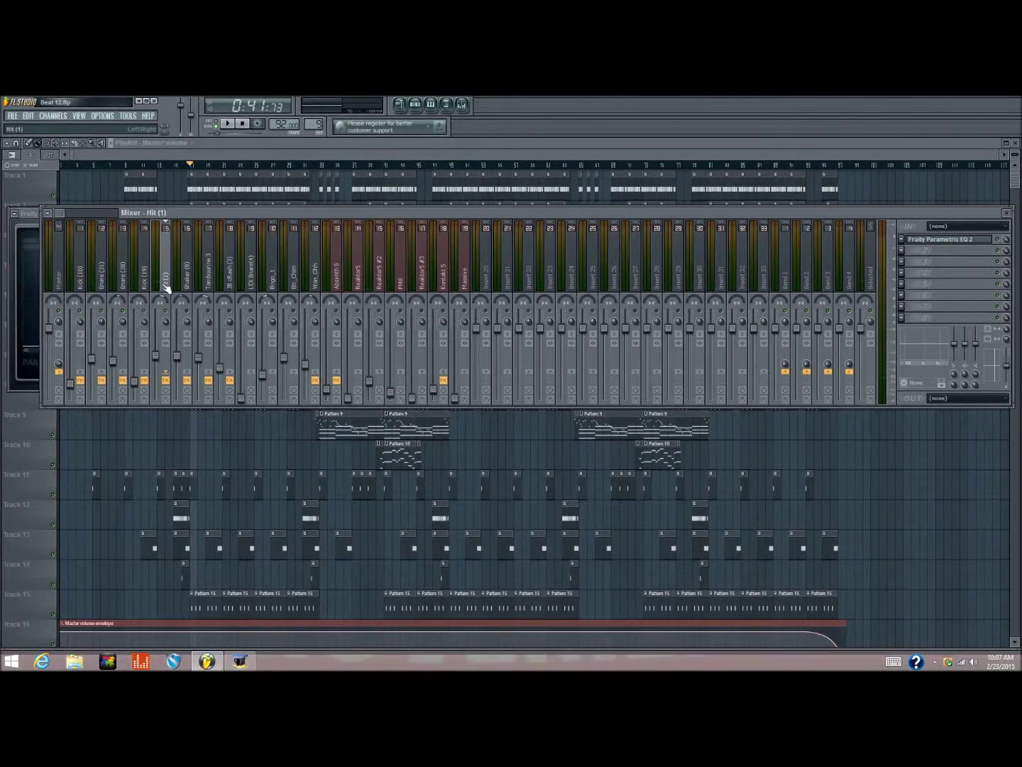
{"action": "left_click", "coordinate": [27, 299]}
{"action": "key", "text": "space"}
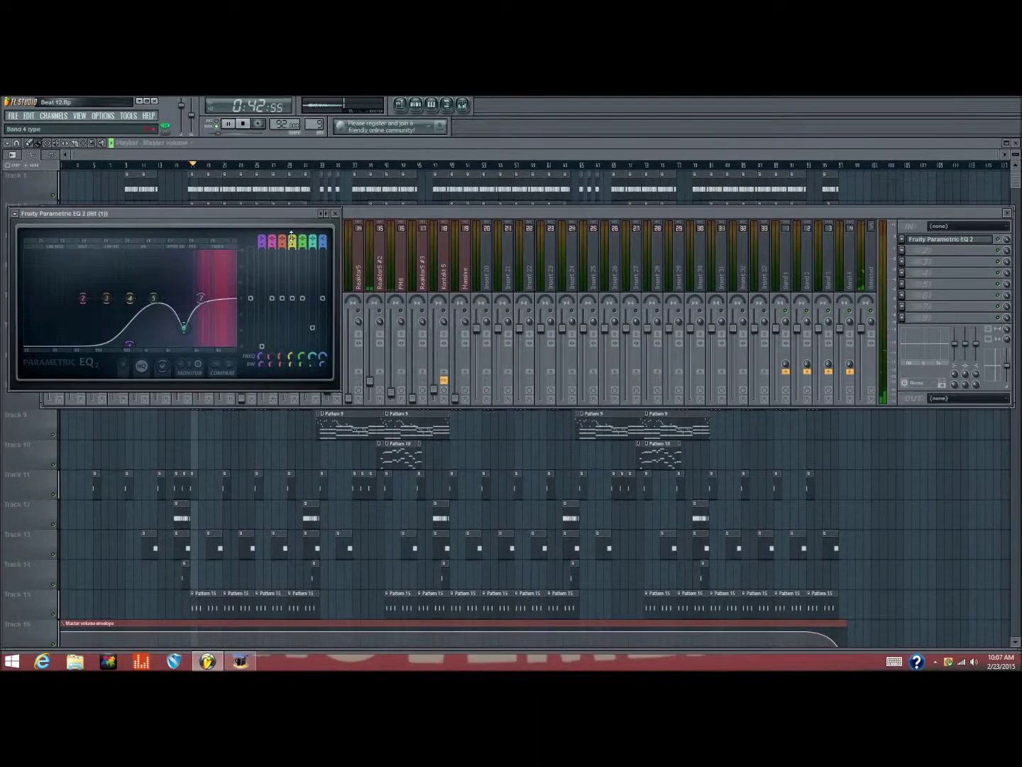
{"action": "left_click", "coordinate": [342, 223]}
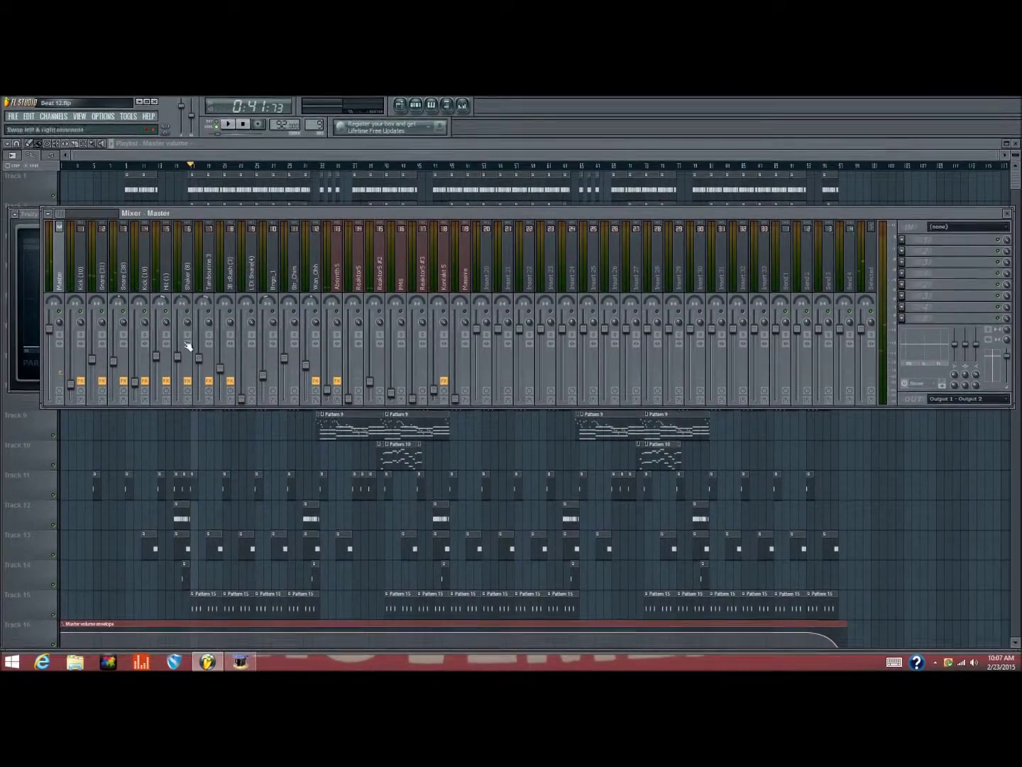
Step: Open the Shaker (8) track's Fruity Parametric EQ 2 and examine its low cut and upper bands
{"action": "left_click", "coordinate": [191, 274]}
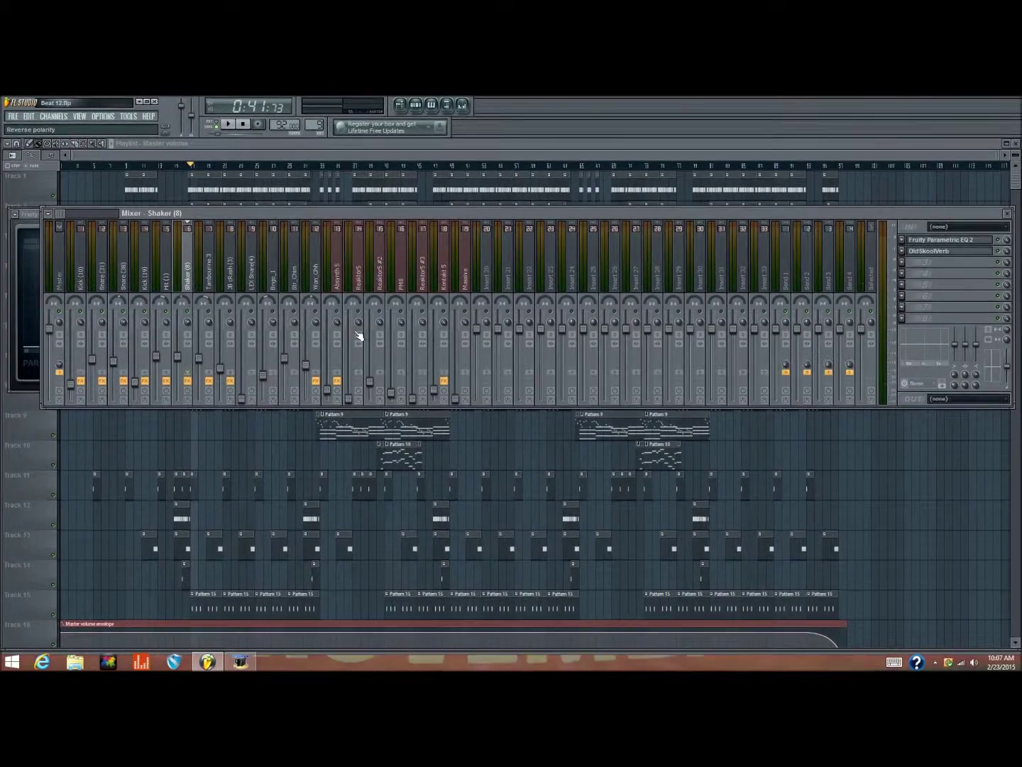
{"action": "left_click", "coordinate": [945, 239]}
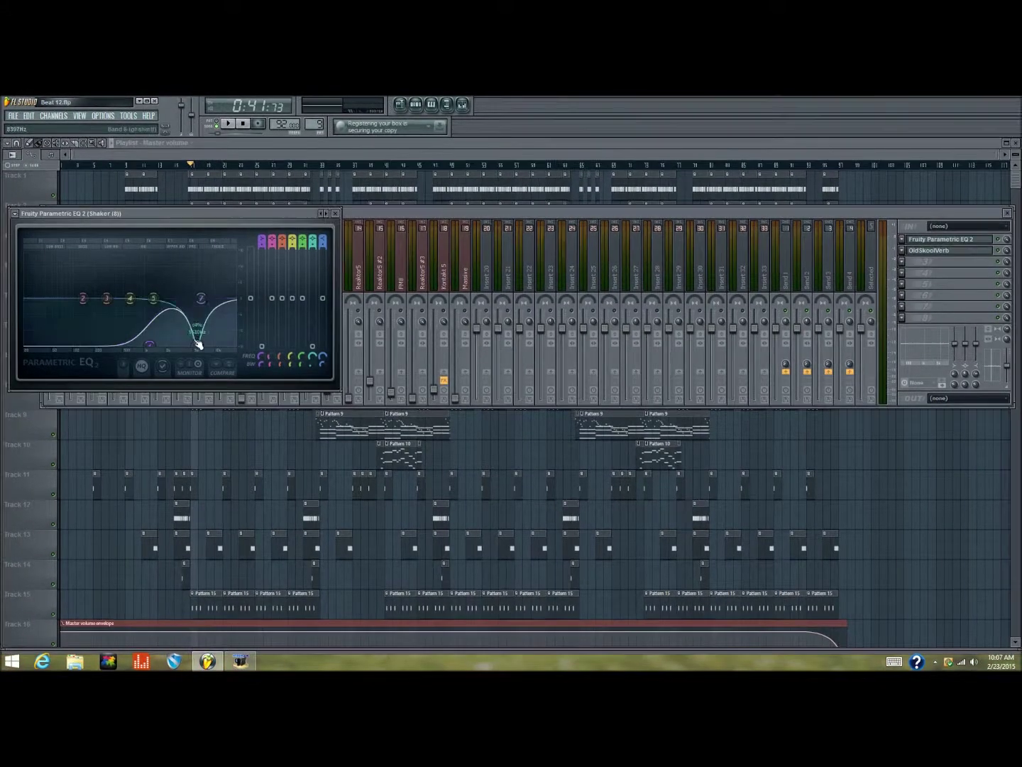
{"action": "mouse_move", "coordinate": [203, 307]}
{"action": "left_mouse_down"}
{"action": "mouse_move", "coordinate": [201, 345]}
{"action": "mouse_move", "coordinate": [200, 300]}
{"action": "left_mouse_up"}
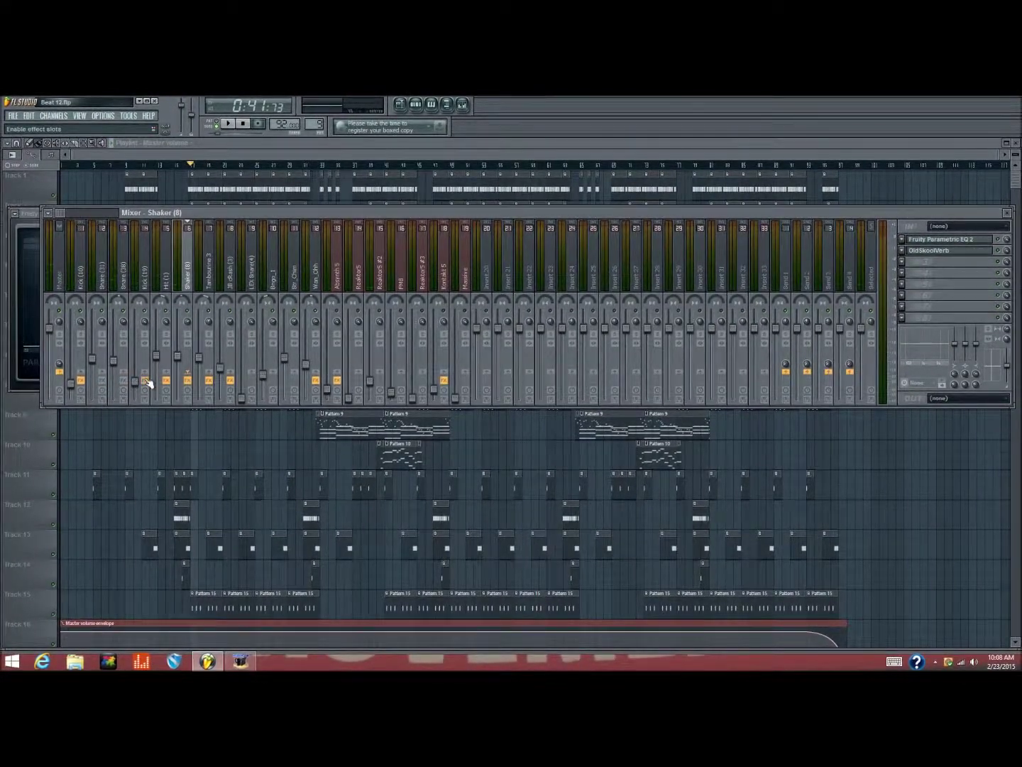
Step: Bypass the effects on the drum tracks from Snare (31) to the crash and on Absynth 5, and audition the dry sound
{"action": "left_click", "coordinate": [227, 382]}
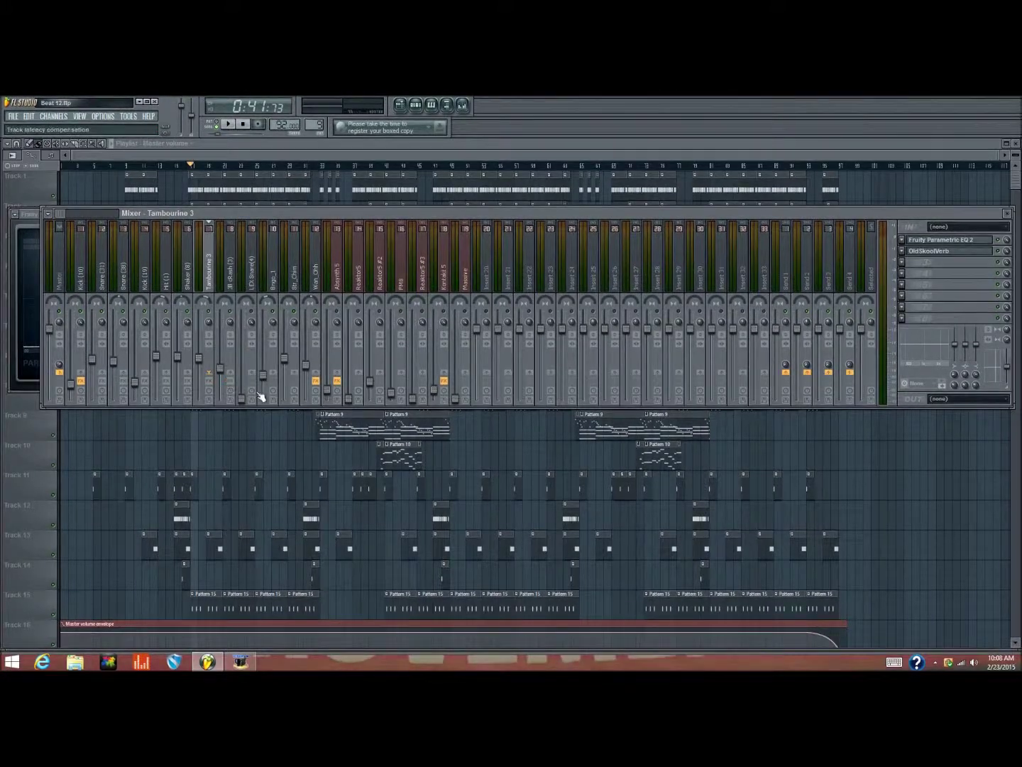
{"action": "left_click", "coordinate": [316, 382]}
{"action": "left_click", "coordinate": [337, 382]}
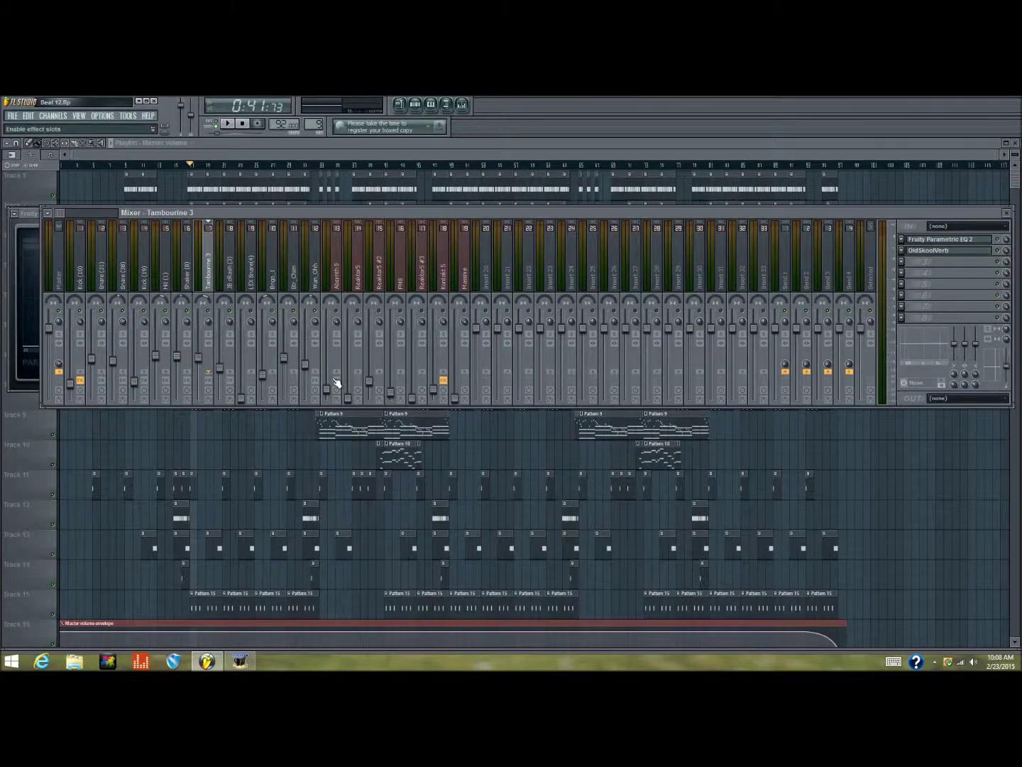
{"action": "key", "text": "space"}
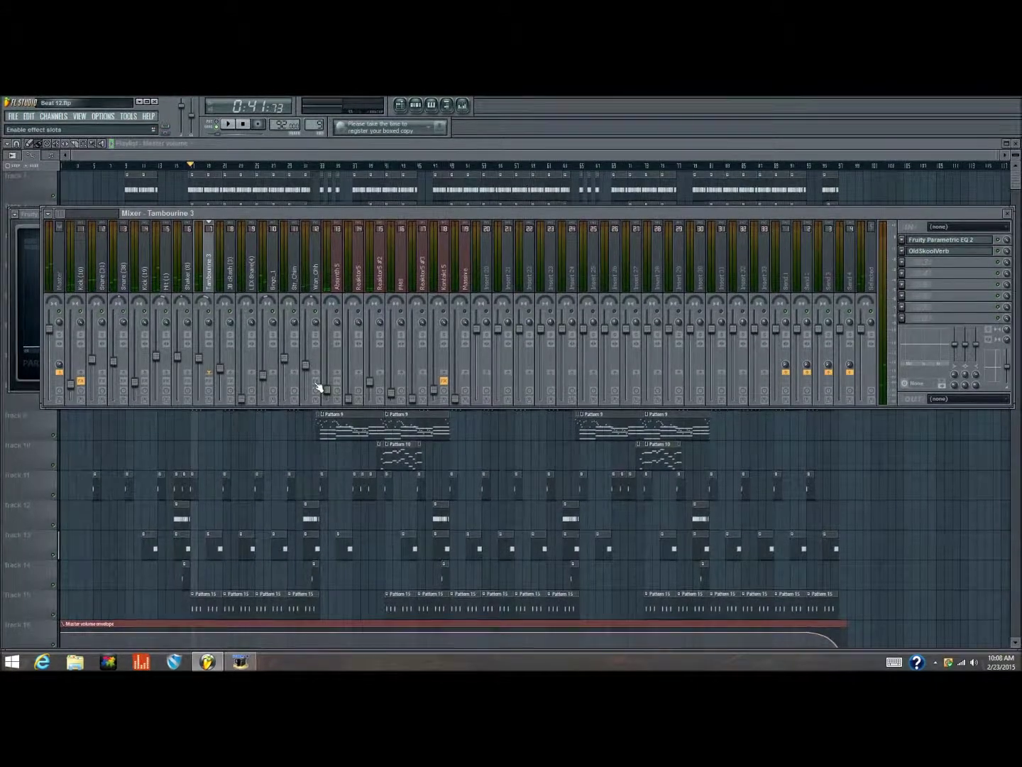
{"action": "key", "text": "space"}
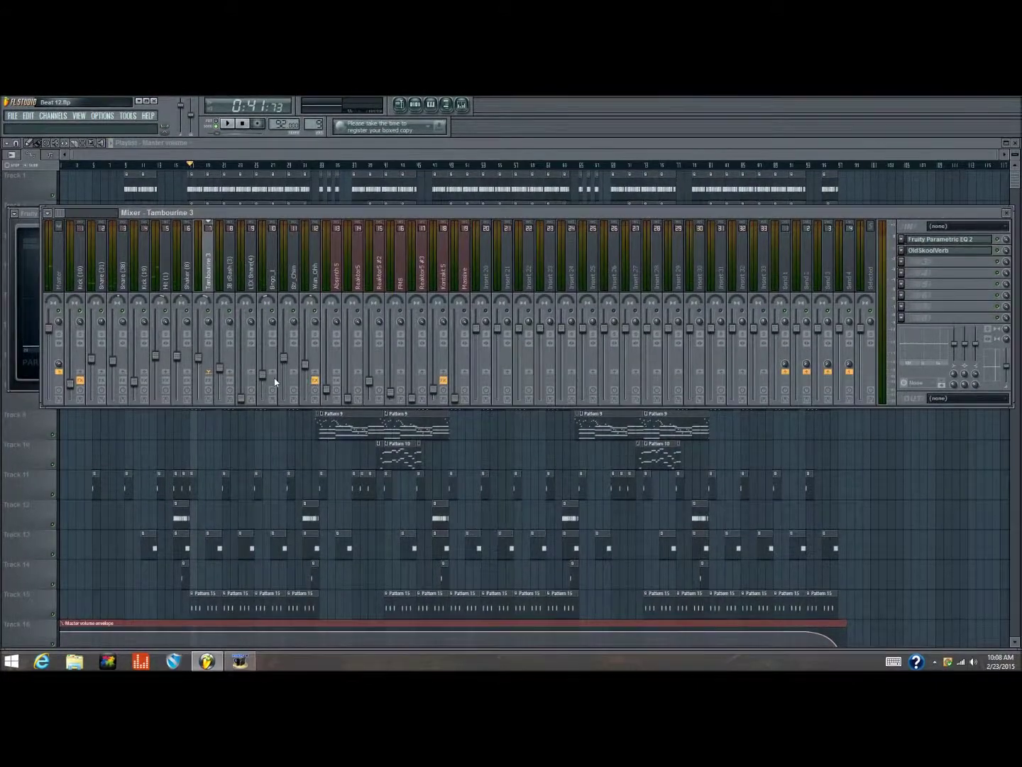
Step: Re-enable the effect slots on the snare, kick, hit, shaker, tambourine and crash tracks and audition the beat
{"action": "left_click", "coordinate": [253, 388]}
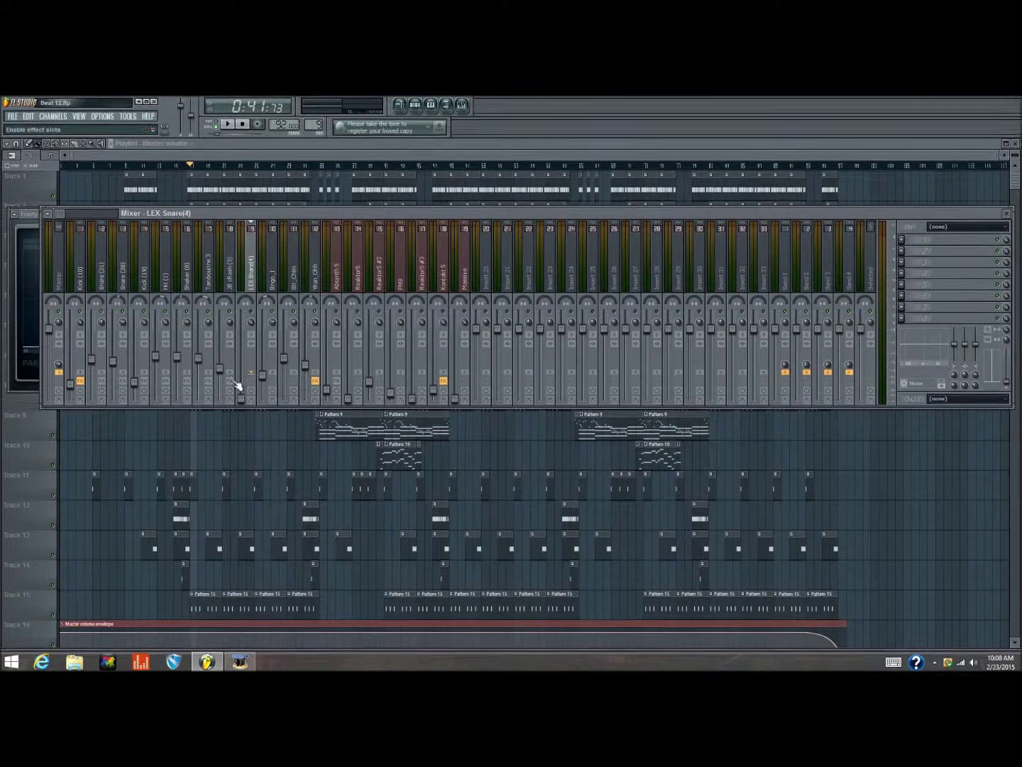
{"action": "left_click", "coordinate": [144, 381]}
{"action": "left_click", "coordinate": [123, 381]}
{"action": "left_click", "coordinate": [102, 380]}
{"action": "key", "text": "space"}
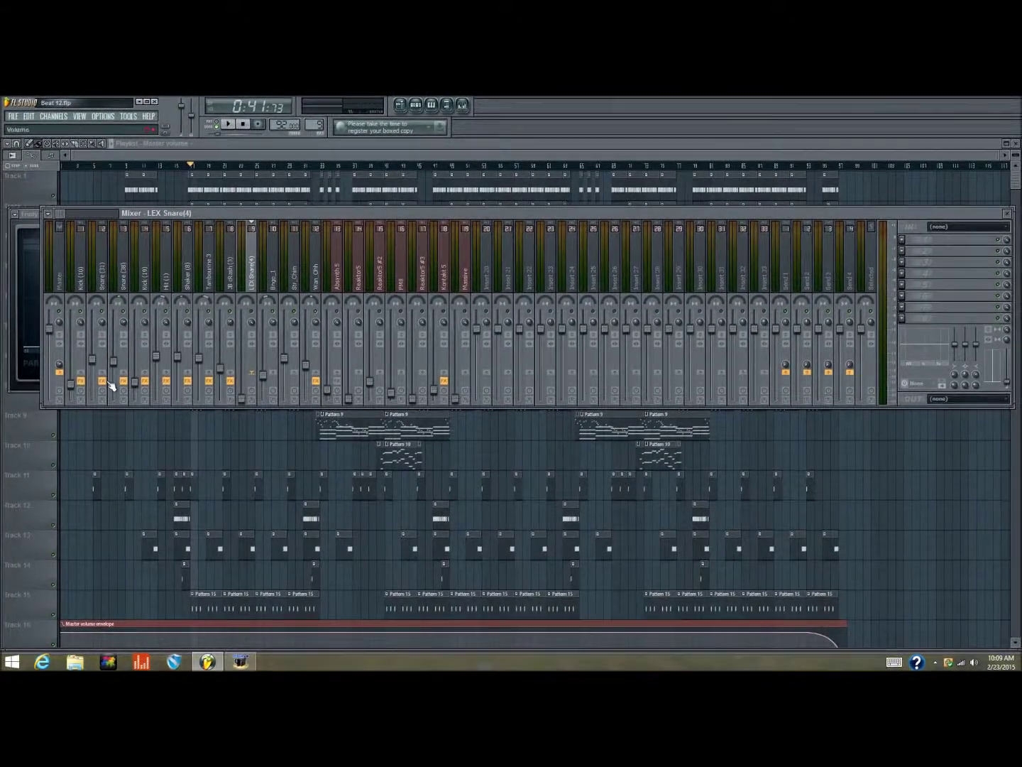
Step: Open the Absynth 5 instrument from the channel rack and look through its Attributes, Perform, Wave and Envelope pages
{"action": "key", "text": "F6"}
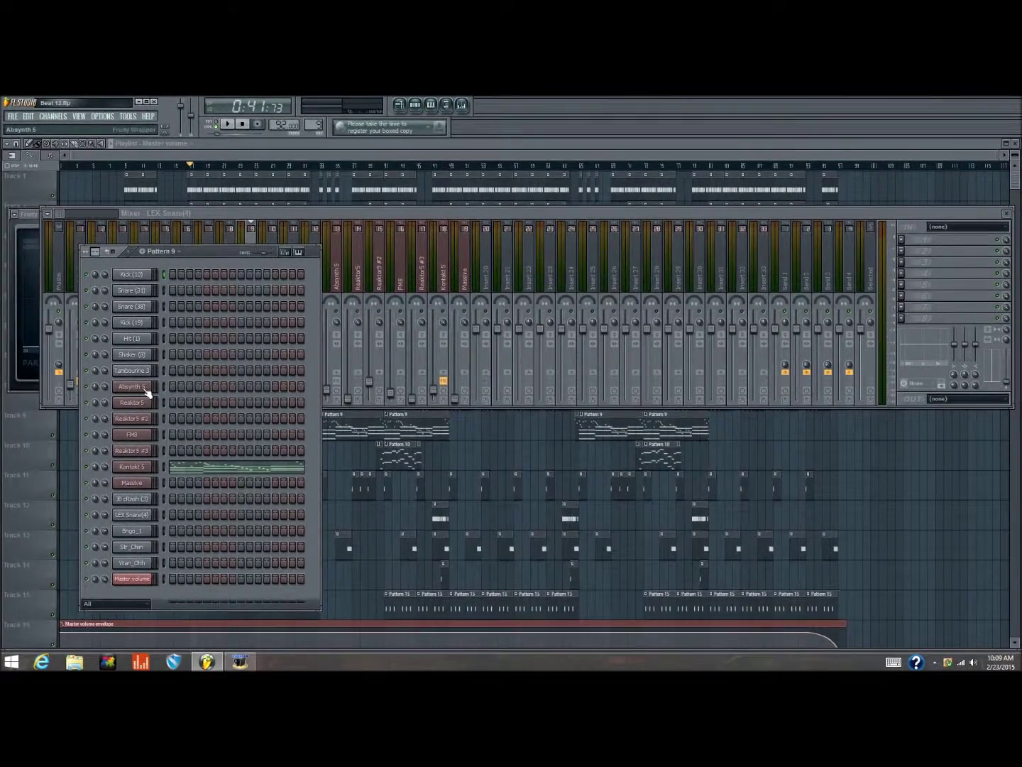
{"action": "left_click", "coordinate": [145, 390]}
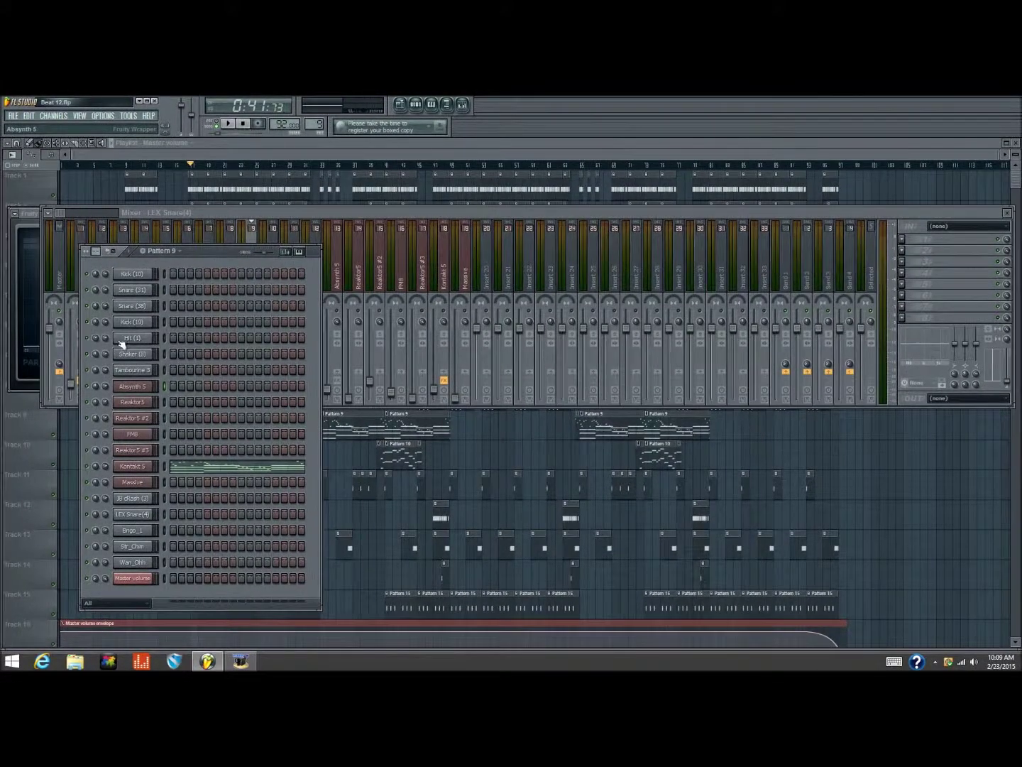
{"action": "left_click", "coordinate": [132, 386]}
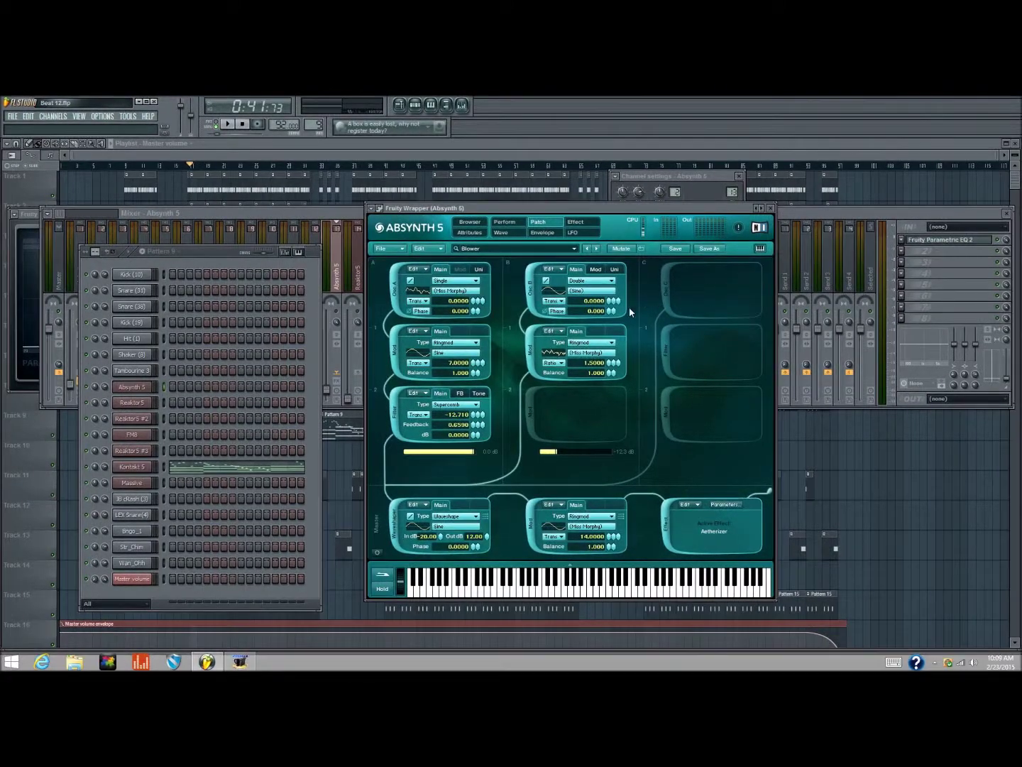
{"action": "left_click", "coordinate": [468, 232]}
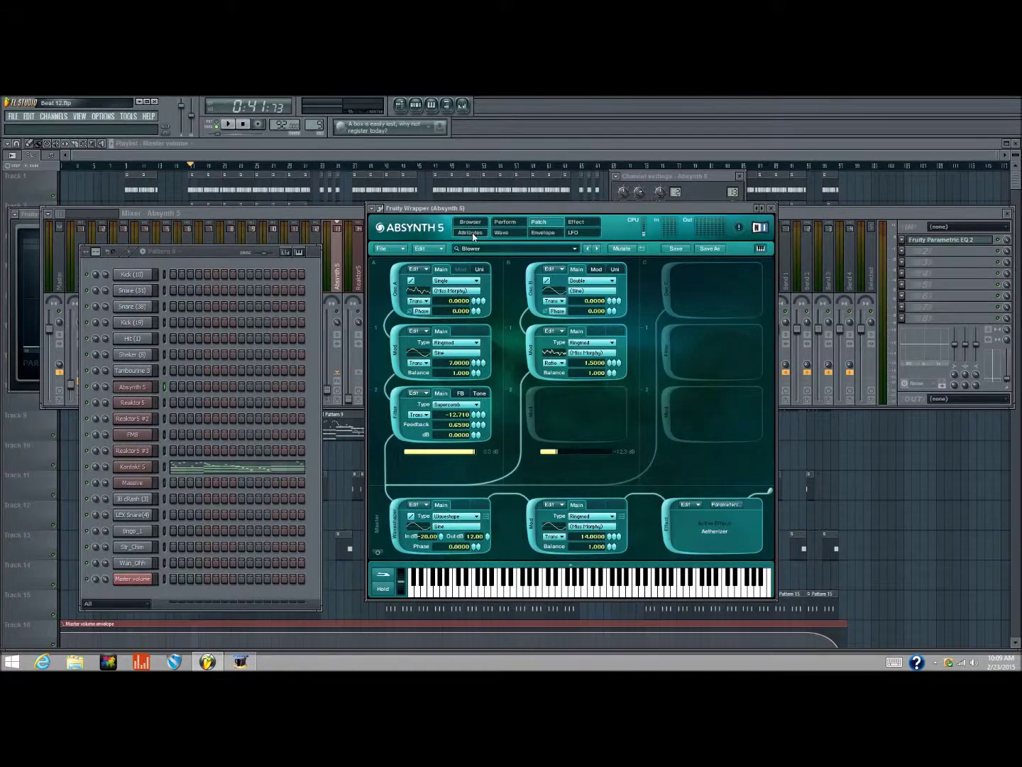
{"action": "left_click", "coordinate": [505, 221]}
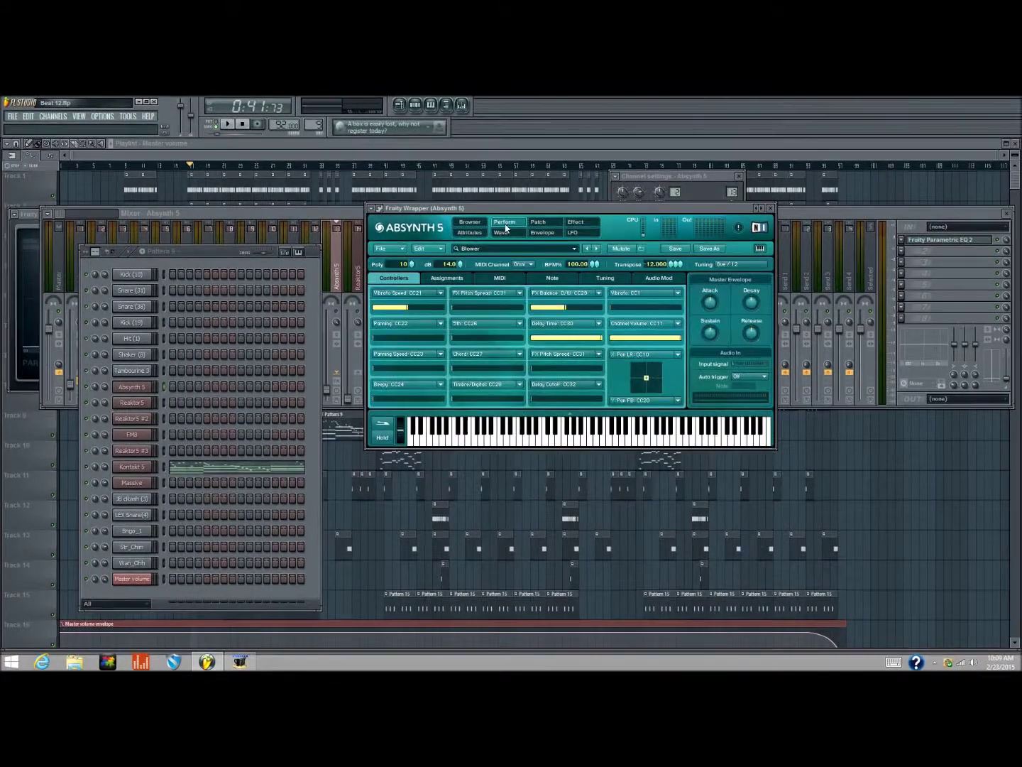
{"action": "left_click", "coordinate": [502, 232]}
{"action": "left_click", "coordinate": [544, 235]}
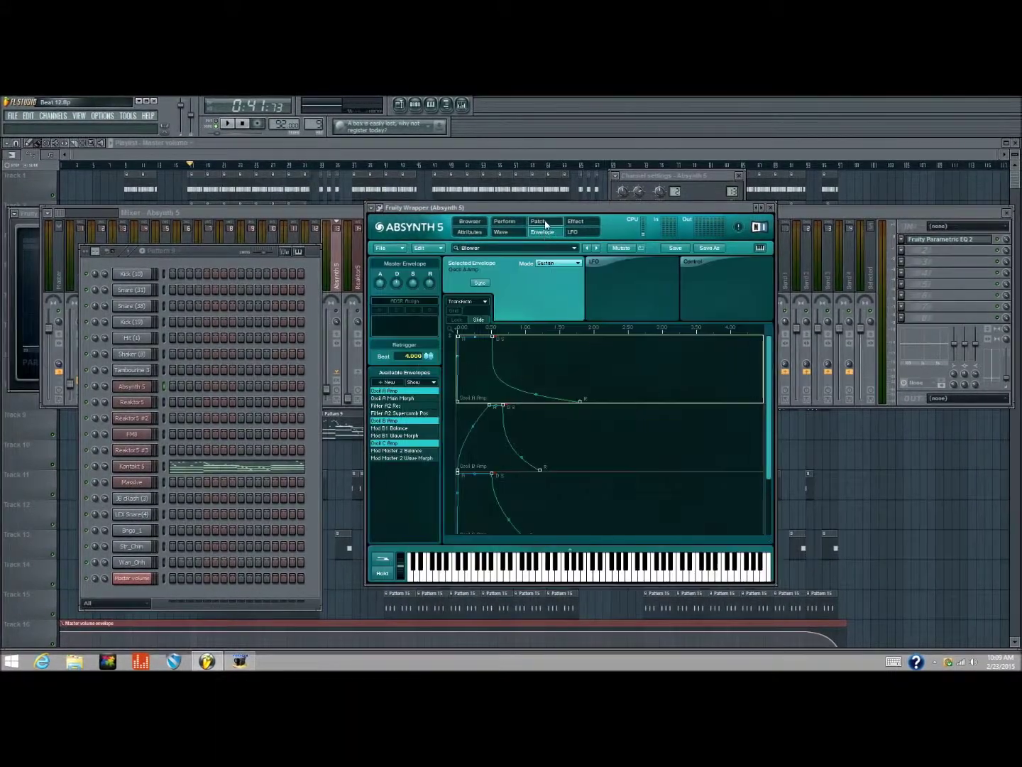
Step: Enable Surround for the Aetherizer effect in Absynth 5 and close the instrument
{"action": "left_click", "coordinate": [545, 223]}
{"action": "left_click", "coordinate": [576, 222]}
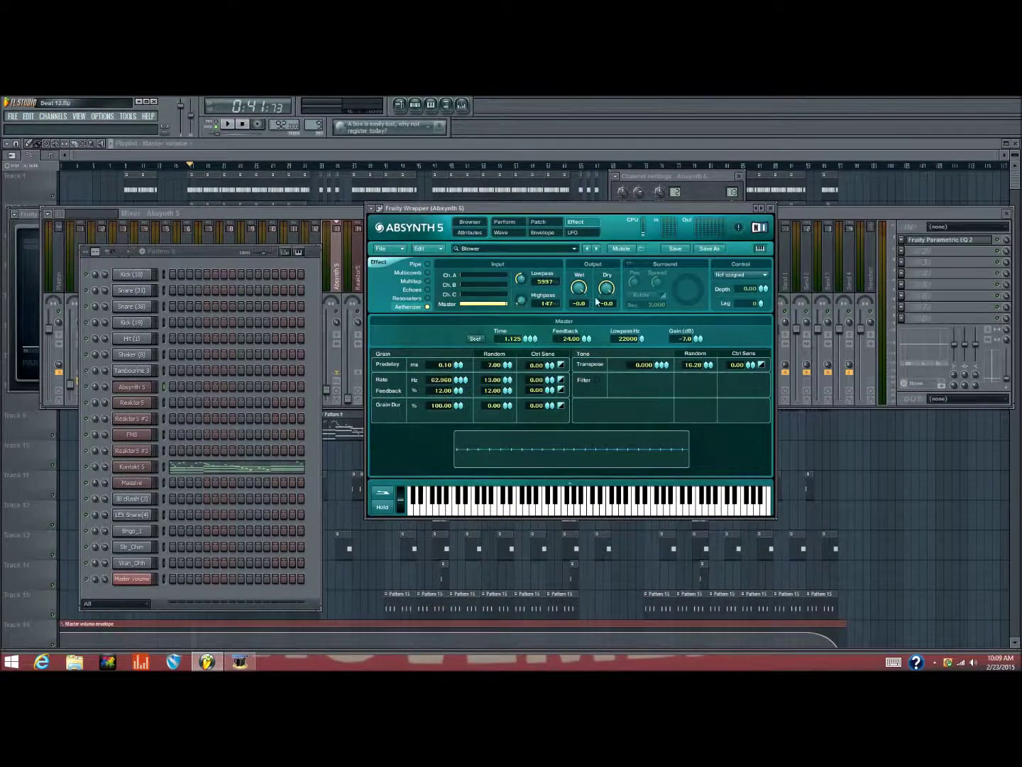
{"action": "left_click", "coordinate": [629, 265]}
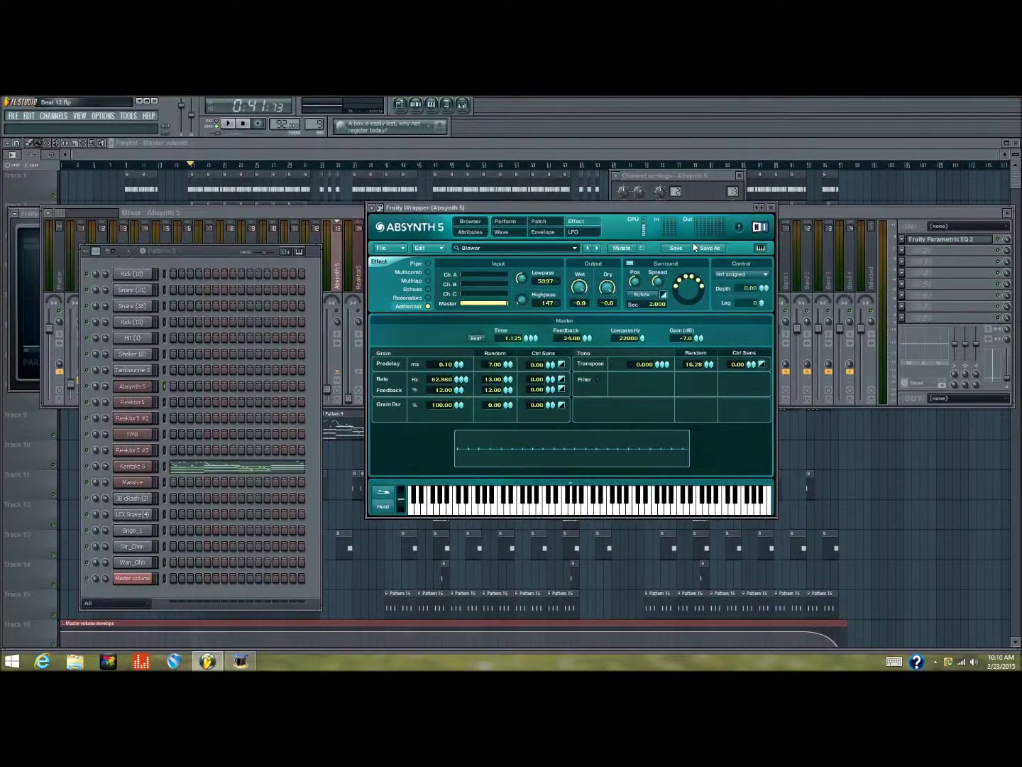
{"action": "left_click", "coordinate": [771, 207]}
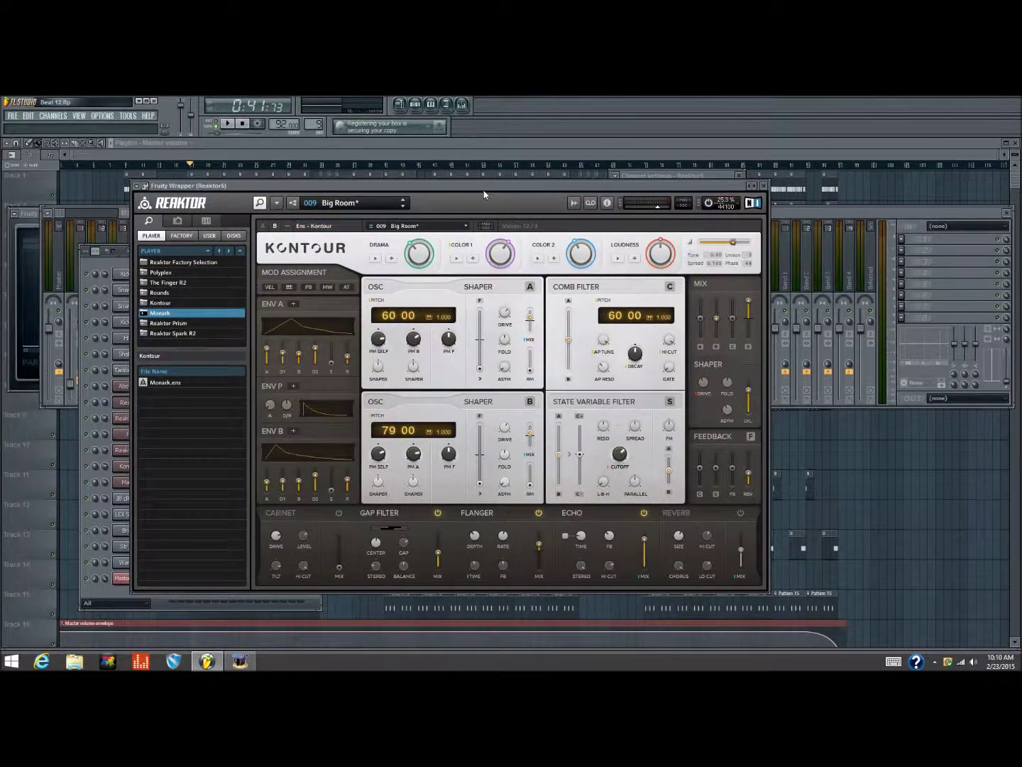
Step: Return to the mixer and raise the Reaktor5 track's volume while the beat plays
{"action": "left_click", "coordinate": [350, 179]}
{"action": "left_click", "coordinate": [462, 105]}
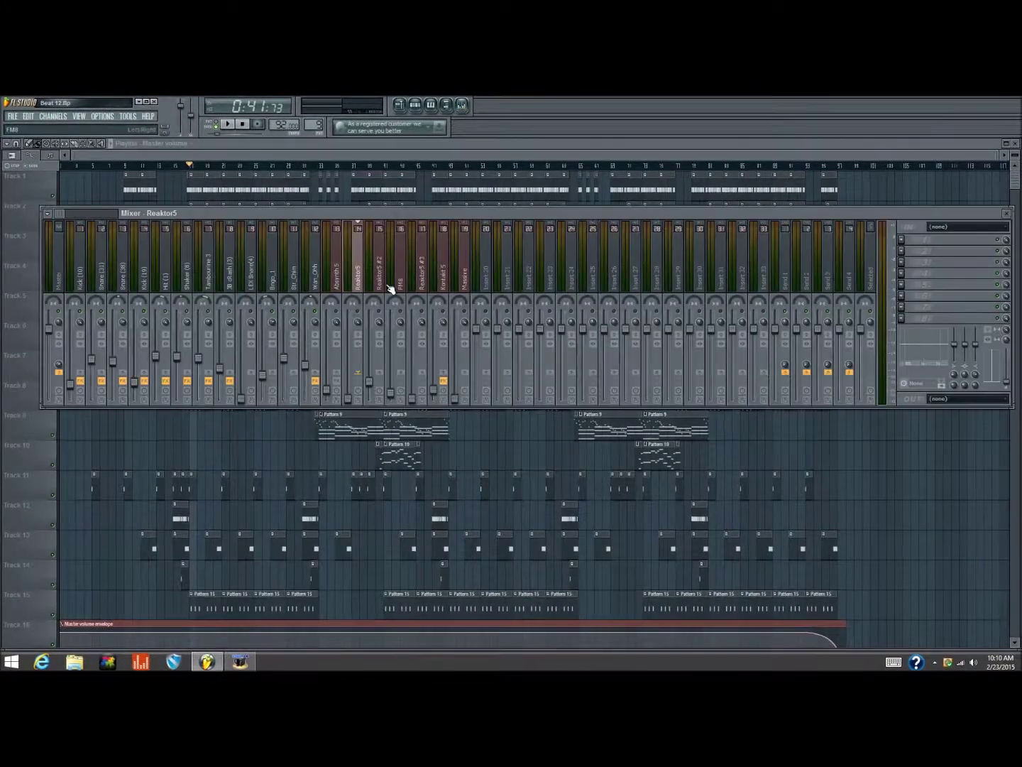
{"action": "key", "text": "space"}
{"action": "left_click_drag", "start_coordinate": [348, 399], "coordinate": [348, 381]}
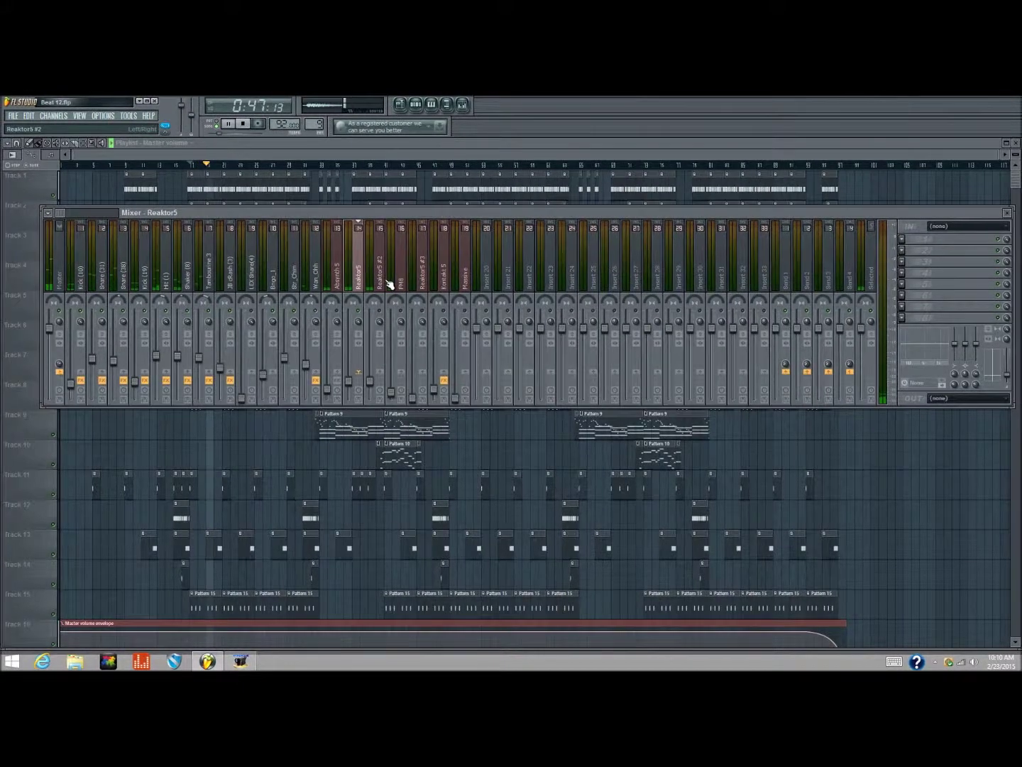
Step: Insert a Fruity Parametric EQ 2 on the Reaktor5 track and pull band 1 down to cut the lows
{"action": "left_click", "coordinate": [902, 250]}
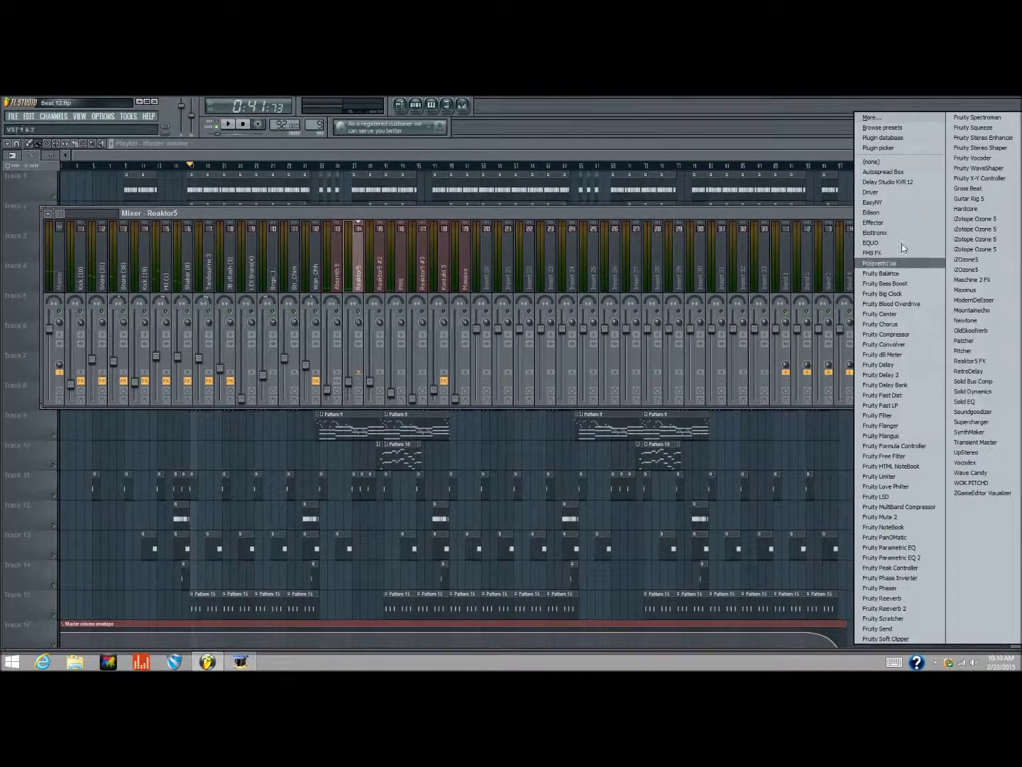
{"action": "left_click", "coordinate": [888, 557]}
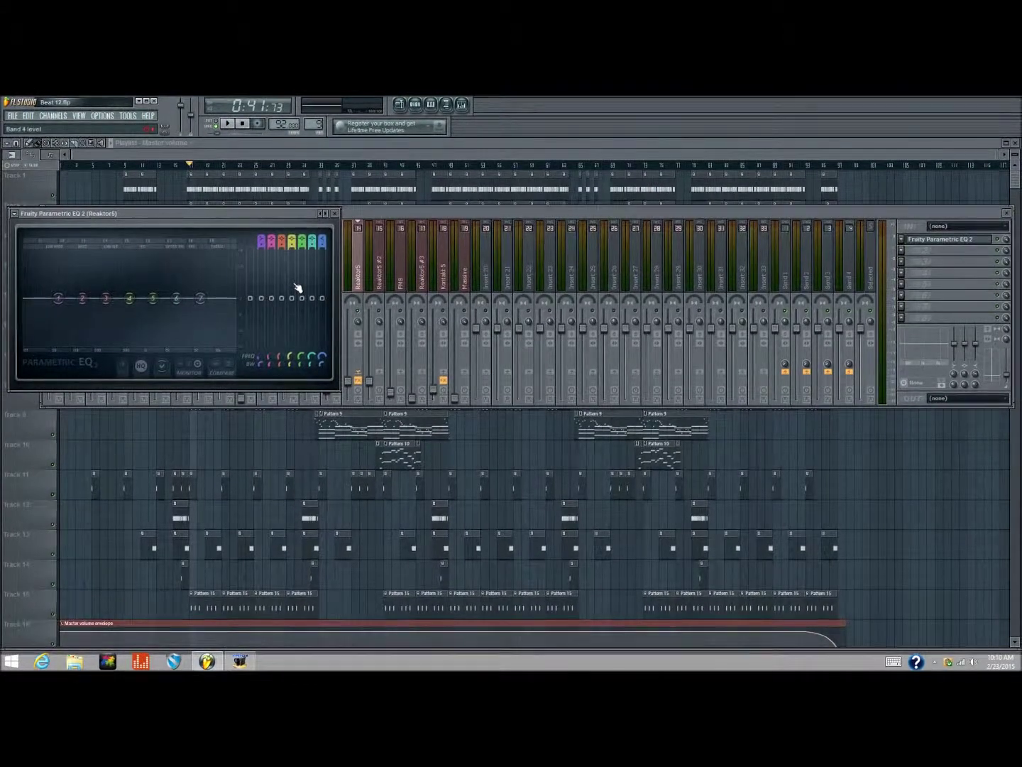
{"action": "mouse_move", "coordinate": [63, 303]}
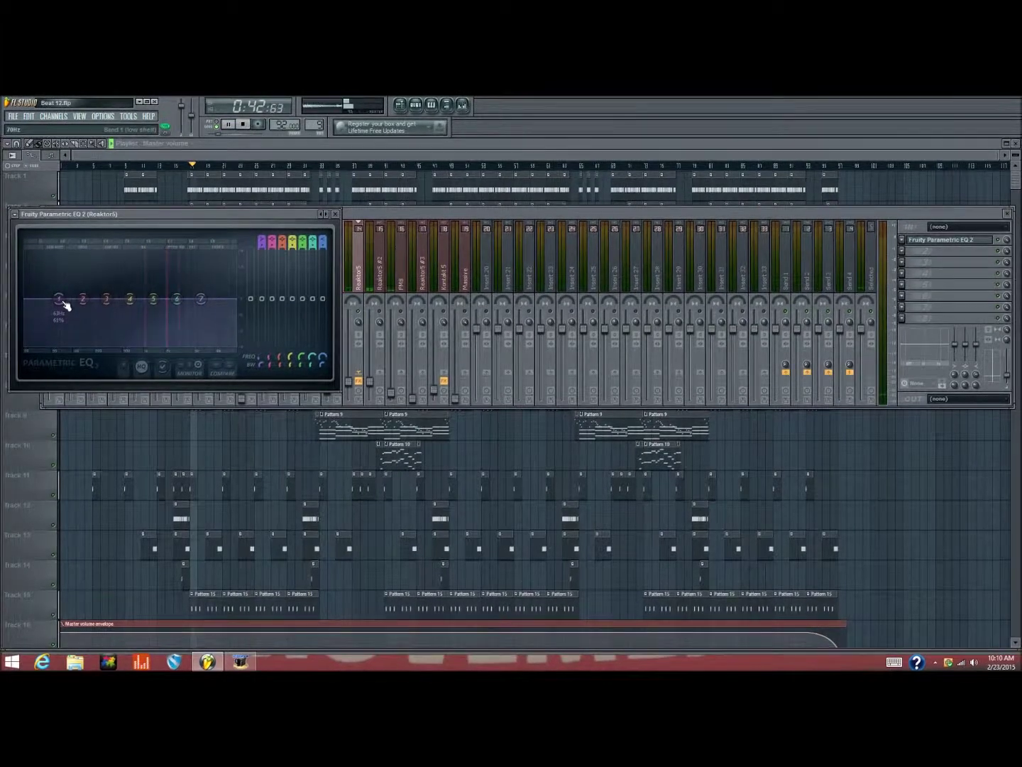
{"action": "left_click_drag", "start_coordinate": [63, 303], "coordinate": [139, 342]}
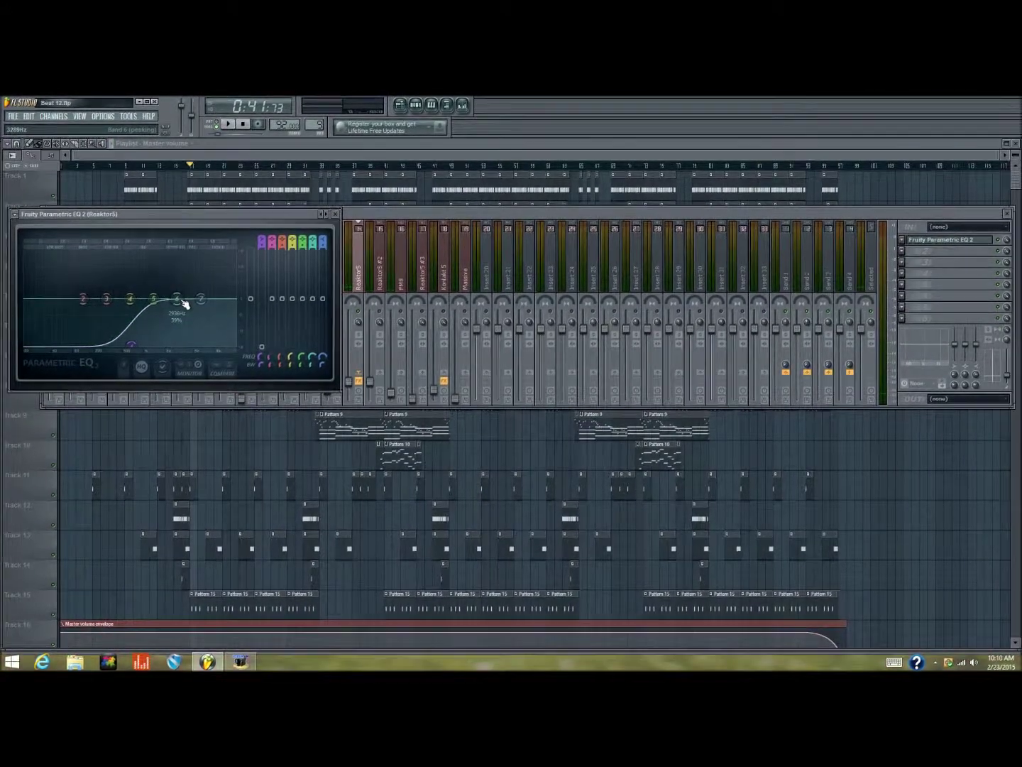
Step: Cut band 6 and boost band 5 near 1559 Hz in the Reaktor5 equalizer, and audition the result
{"action": "left_click_drag", "start_coordinate": [184, 304], "coordinate": [159, 281]}
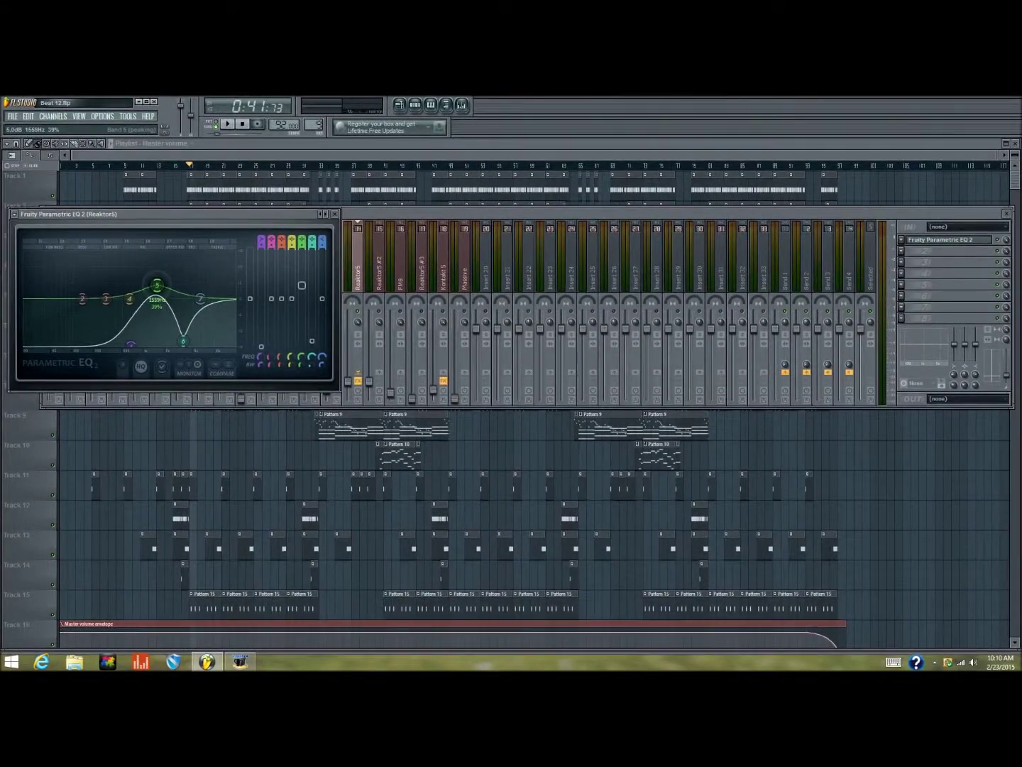
{"action": "key", "text": "space"}
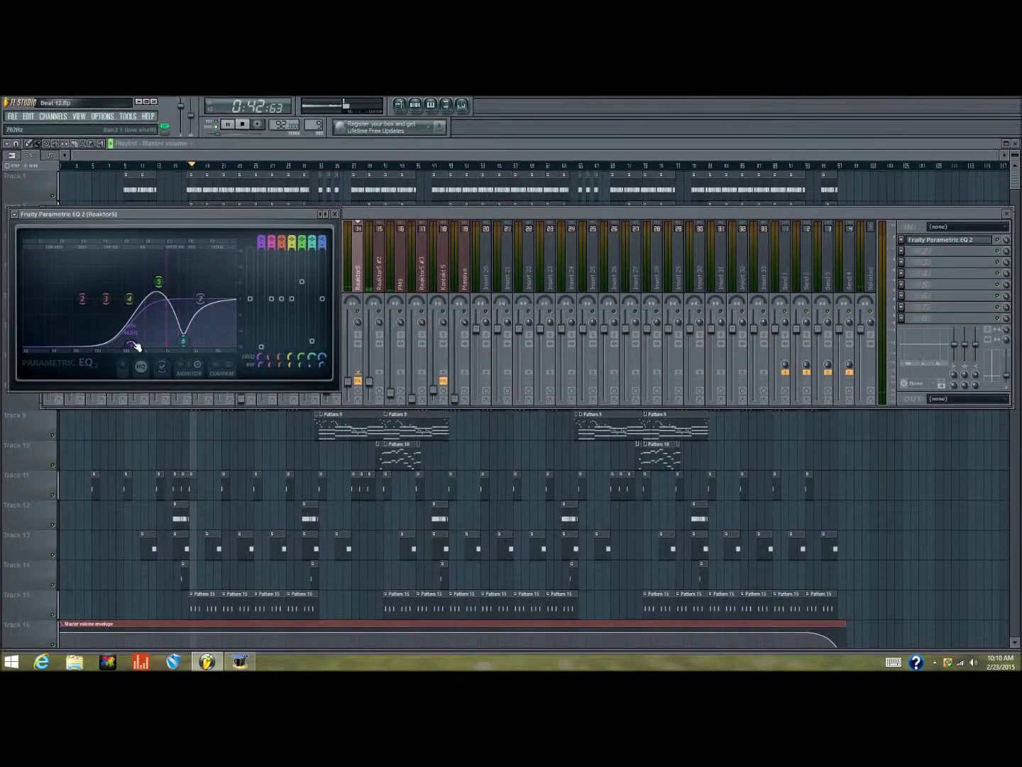
{"action": "key", "text": "space"}
Step: Shift the Reaktor5 equalizer's band 1 cut to -18 dB at about 311 Hz and audition it in the mix
{"action": "left_click_drag", "start_coordinate": [131, 346], "coordinate": [122, 347]}
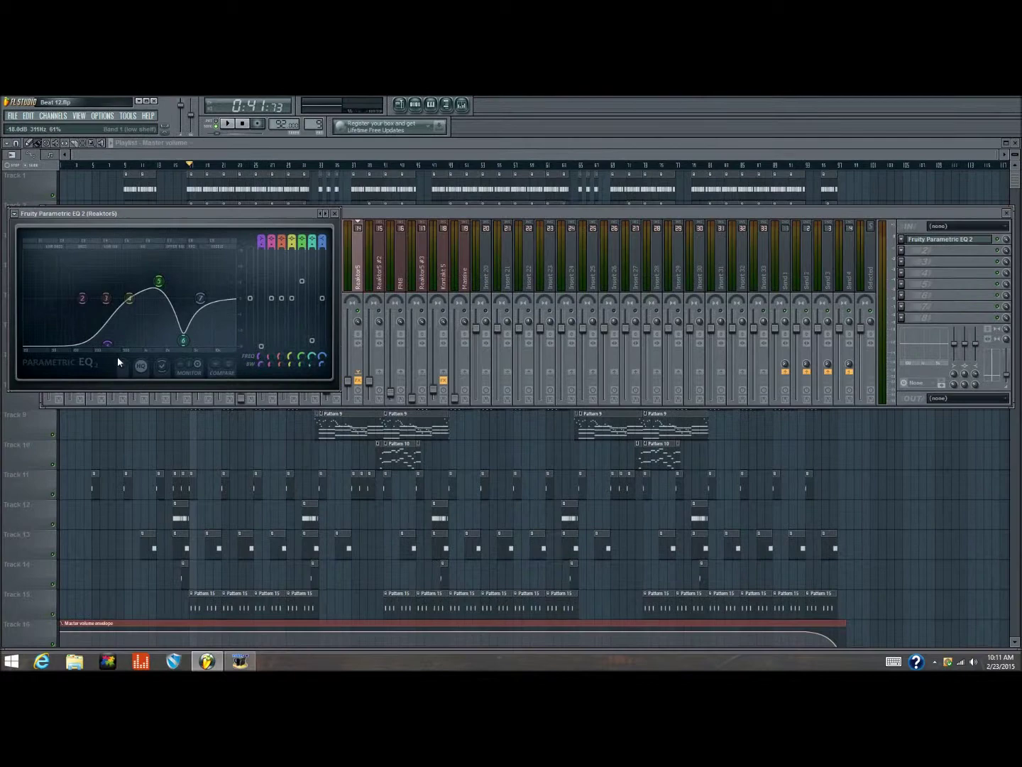
{"action": "key", "text": "space"}
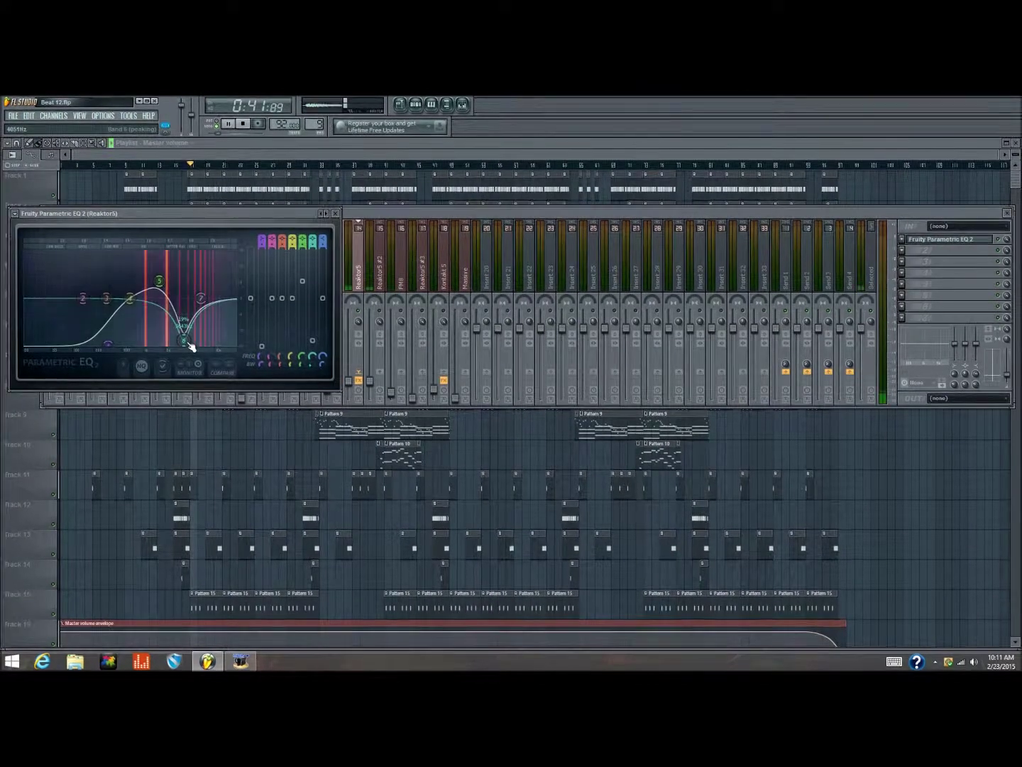
{"action": "left_click", "coordinate": [334, 213]}
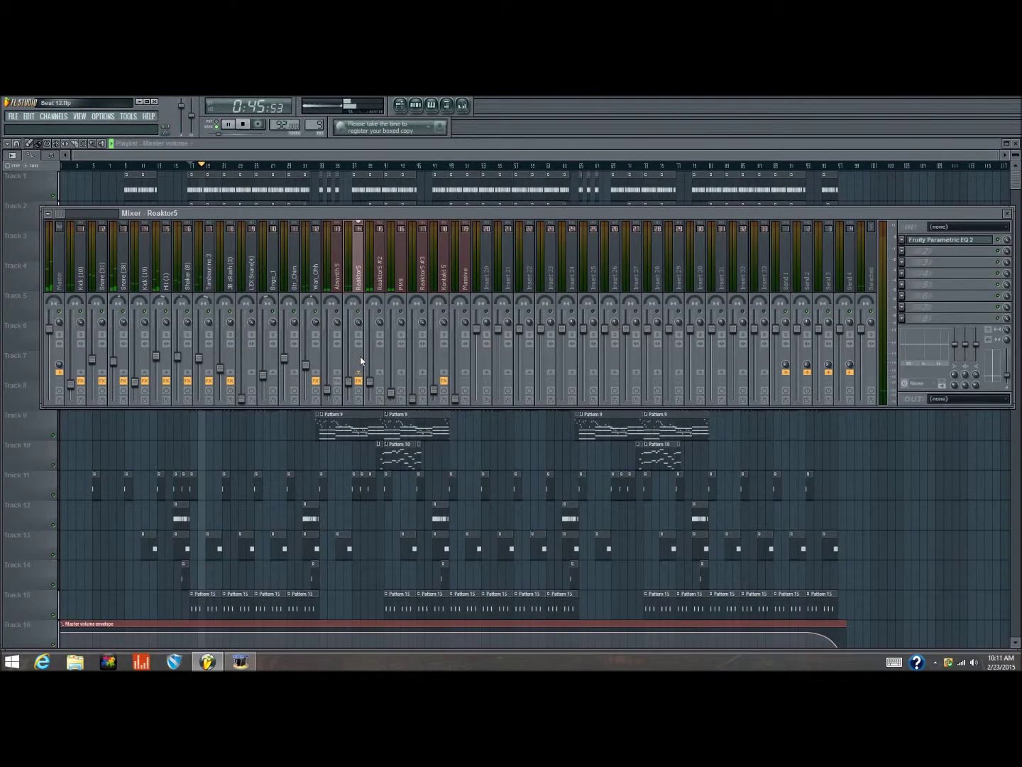
{"action": "key", "text": "space"}
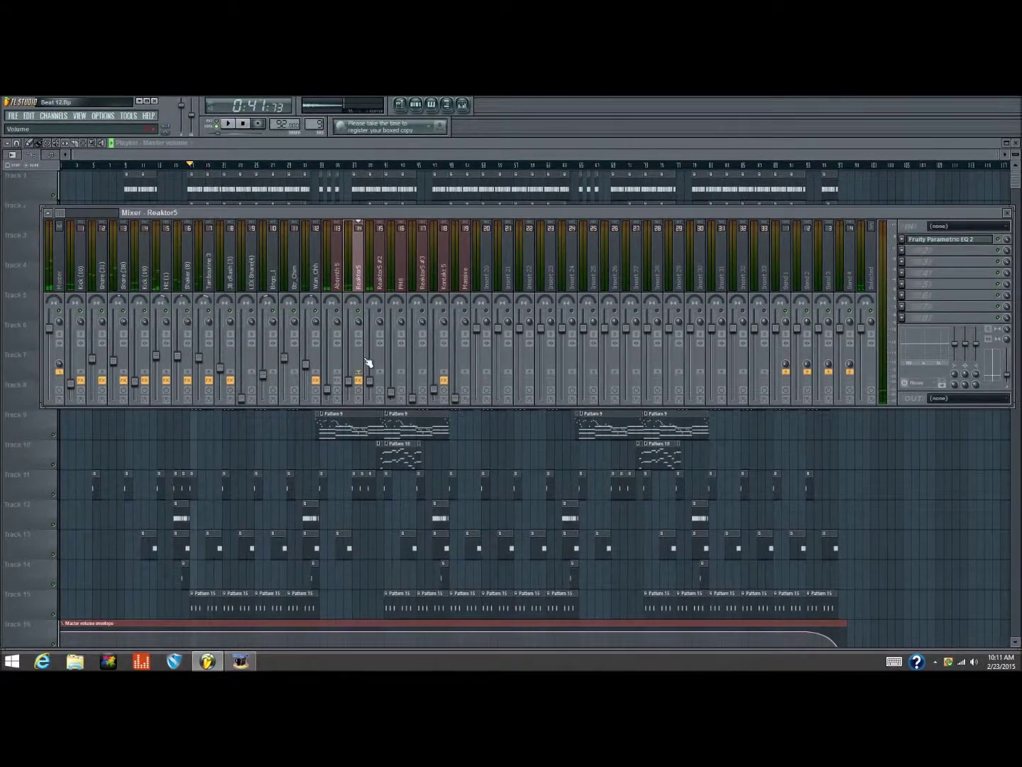
Step: Cut band 4 in the Reaktor5 track's Fruity Parametric EQ 2, just below the band 5 boost, and close the equalizer
{"action": "left_click", "coordinate": [923, 239]}
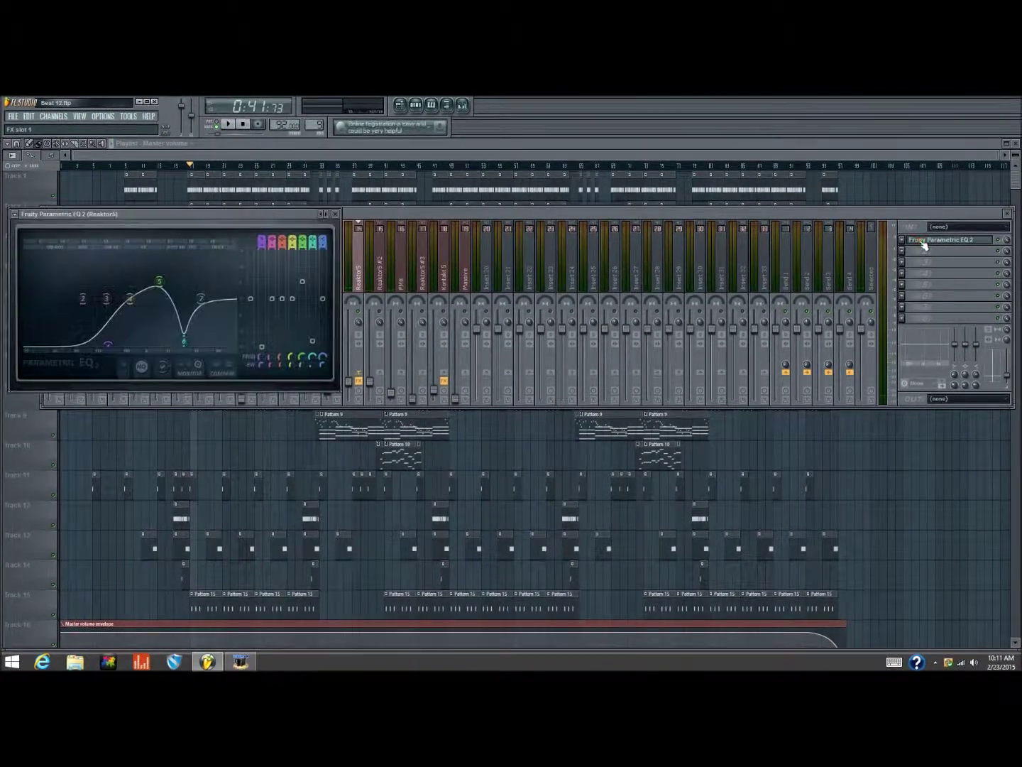
{"action": "left_click_drag", "start_coordinate": [158, 282], "coordinate": [132, 329]}
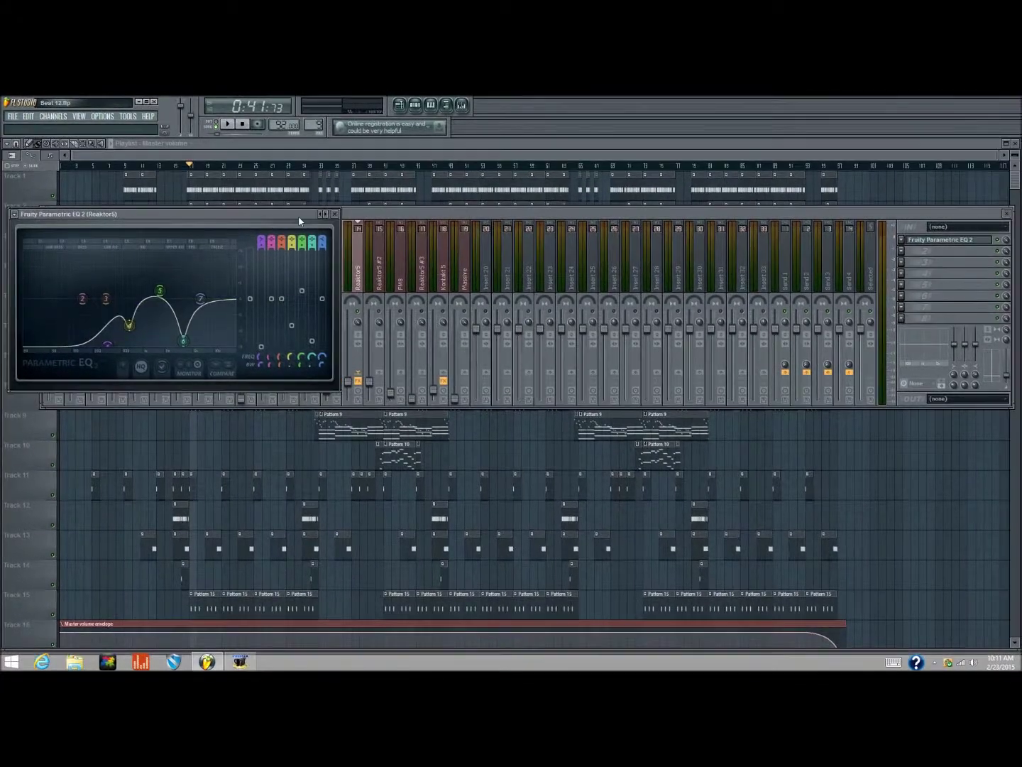
{"action": "left_click", "coordinate": [339, 228]}
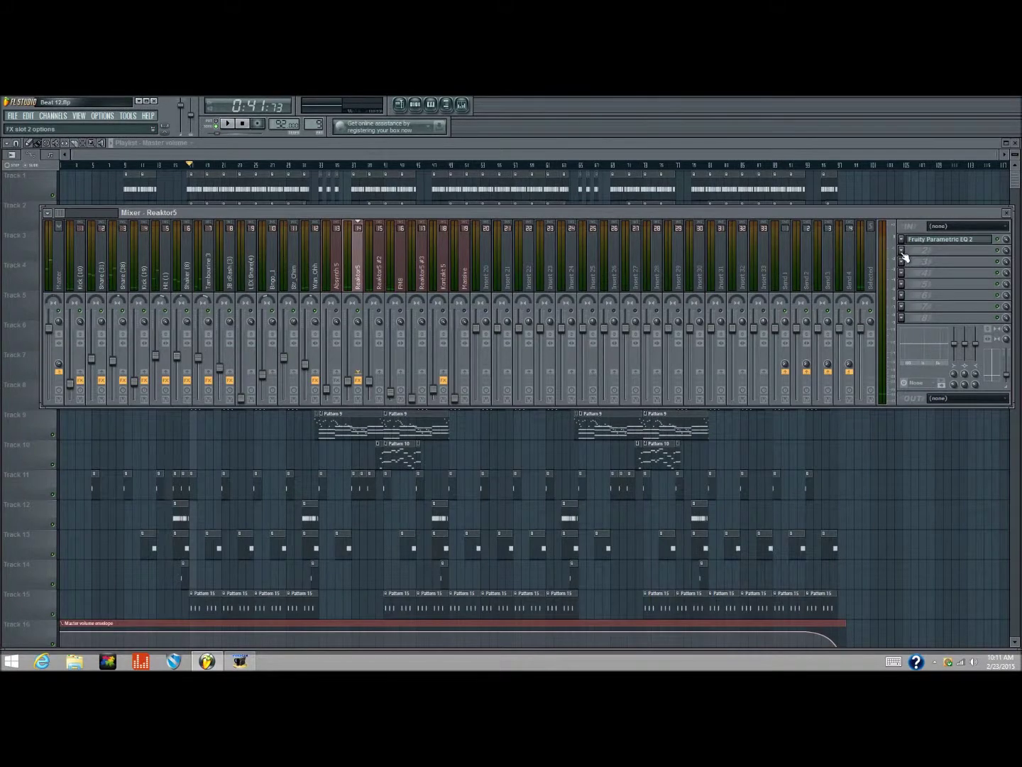
Step: Turn on the reverb in the Reaktor5 Kontour synth and set its mix to 64% while auditioning, and return to the mixer
{"action": "left_click", "coordinate": [418, 108]}
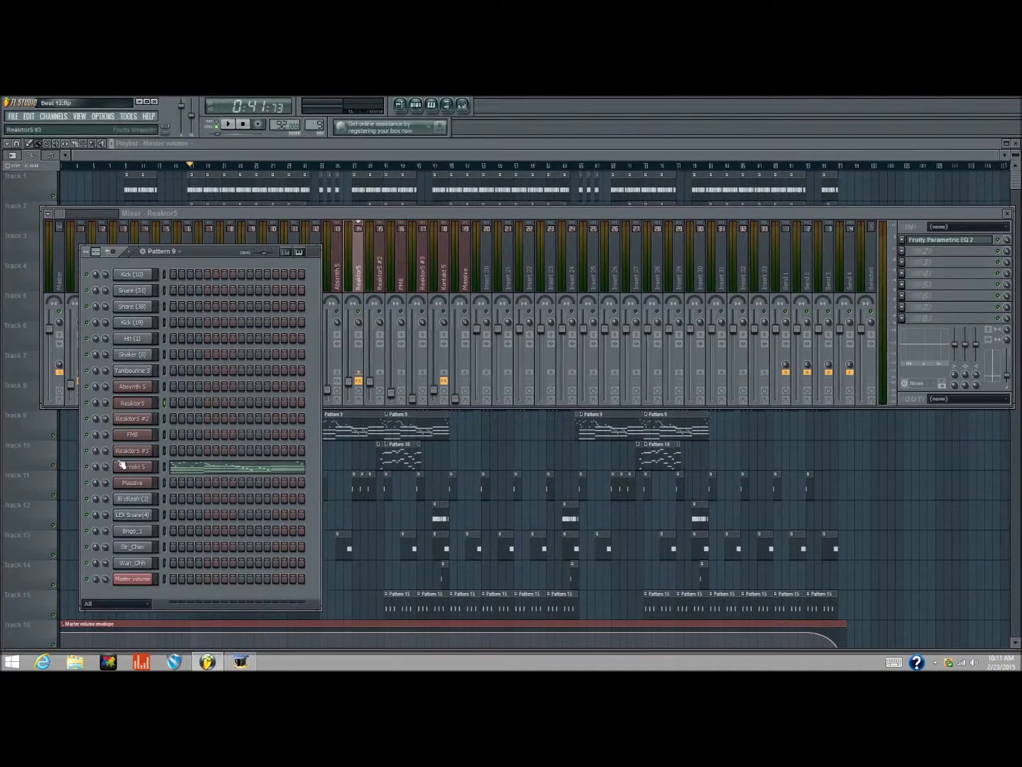
{"action": "left_click", "coordinate": [137, 405]}
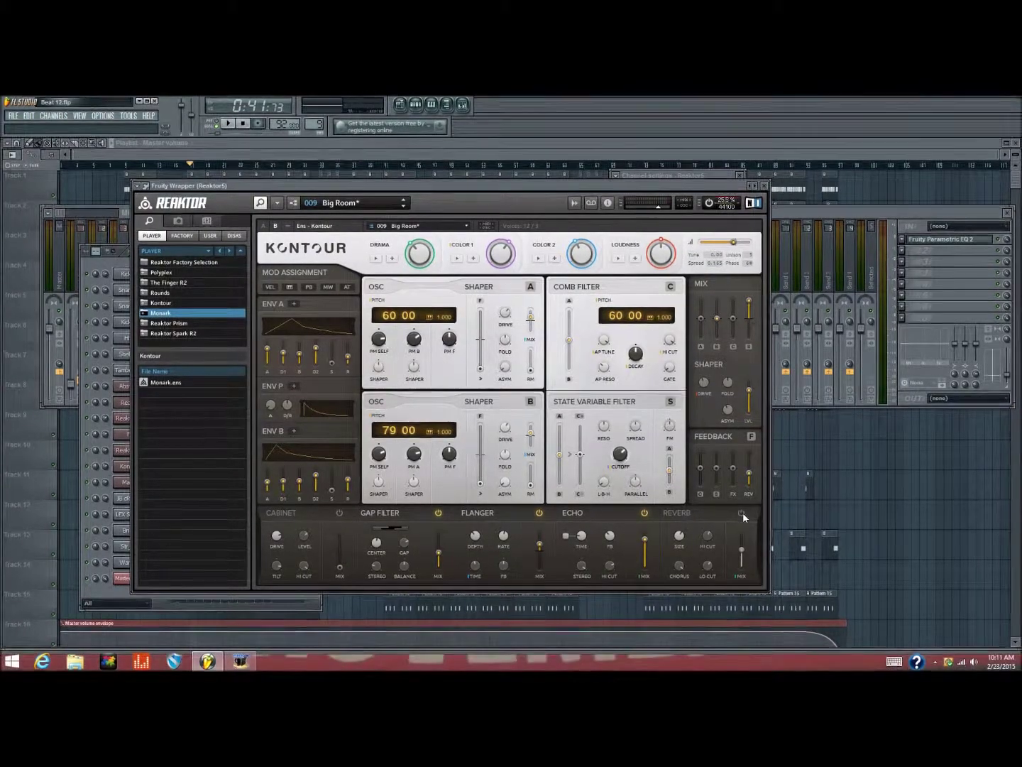
{"action": "key", "text": "space"}
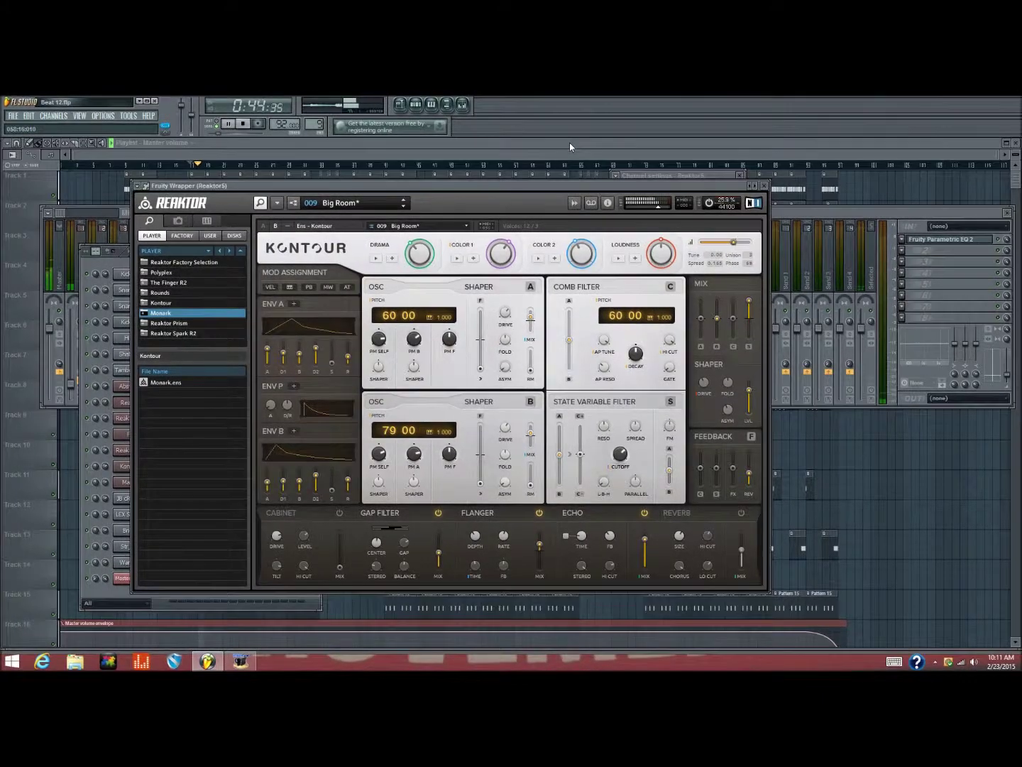
{"action": "key", "text": "space"}
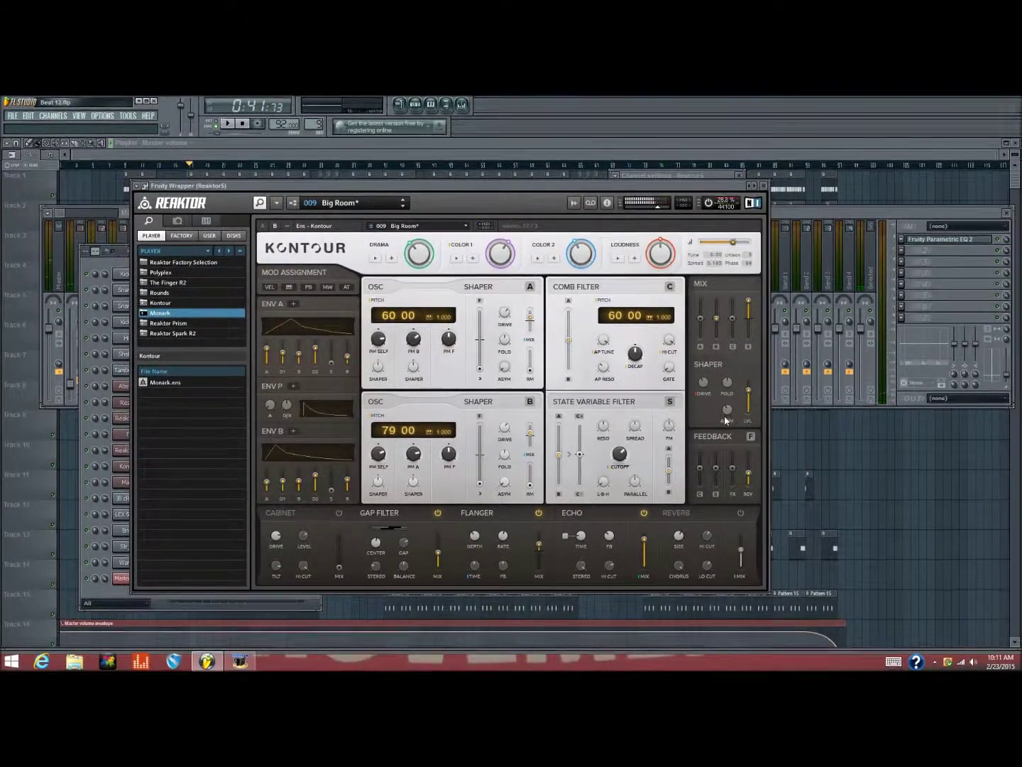
{"action": "left_click", "coordinate": [741, 513]}
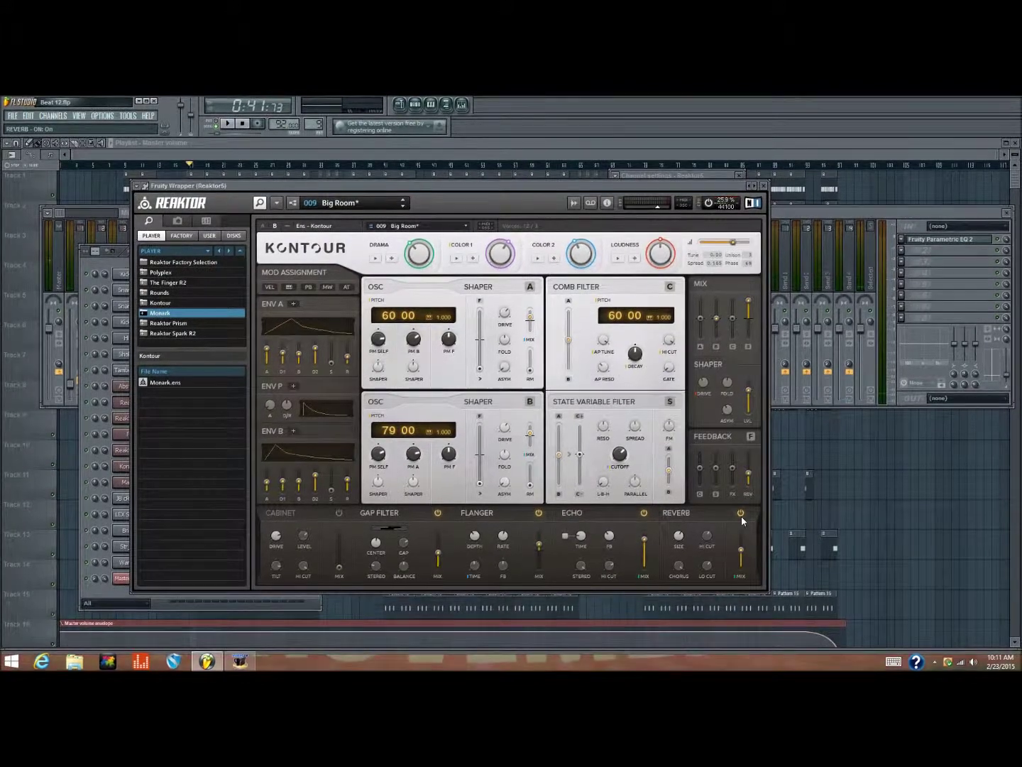
{"action": "key", "text": "space"}
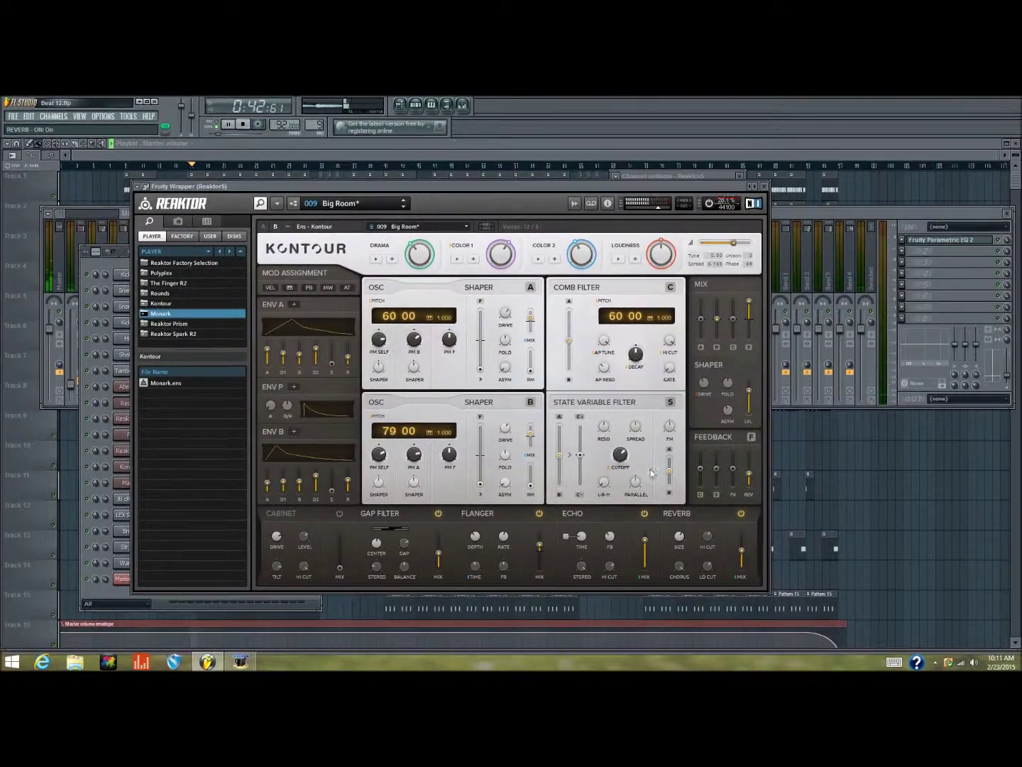
{"action": "left_click_drag", "start_coordinate": [742, 552], "coordinate": [742, 545]}
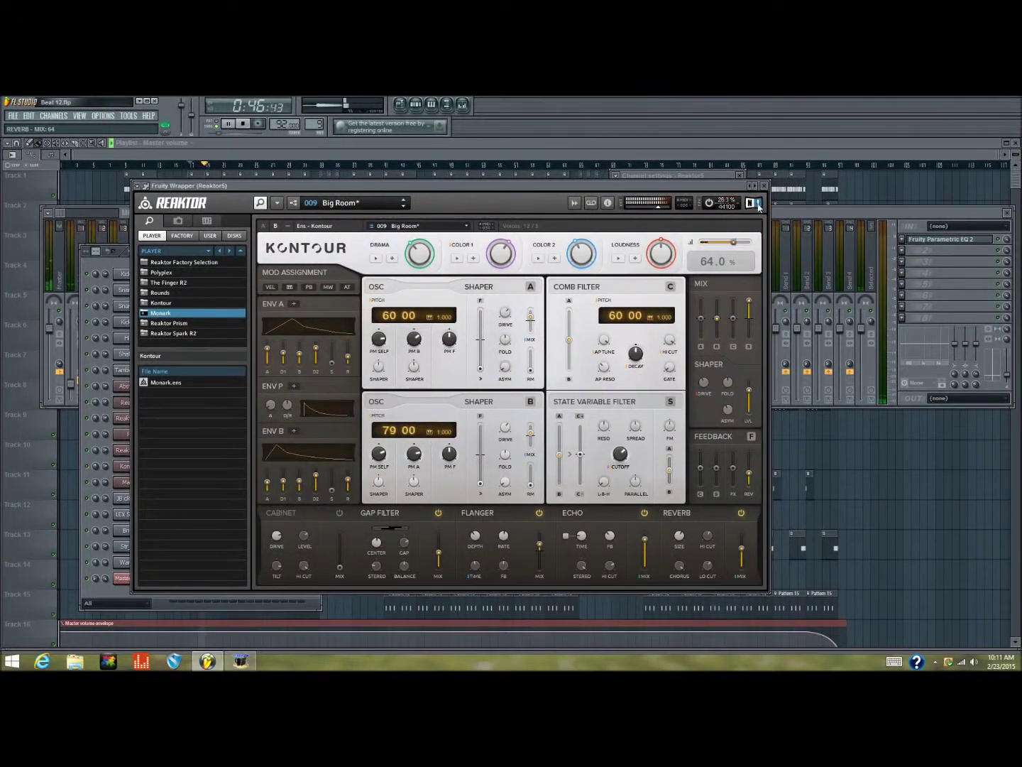
{"action": "left_click", "coordinate": [764, 185]}
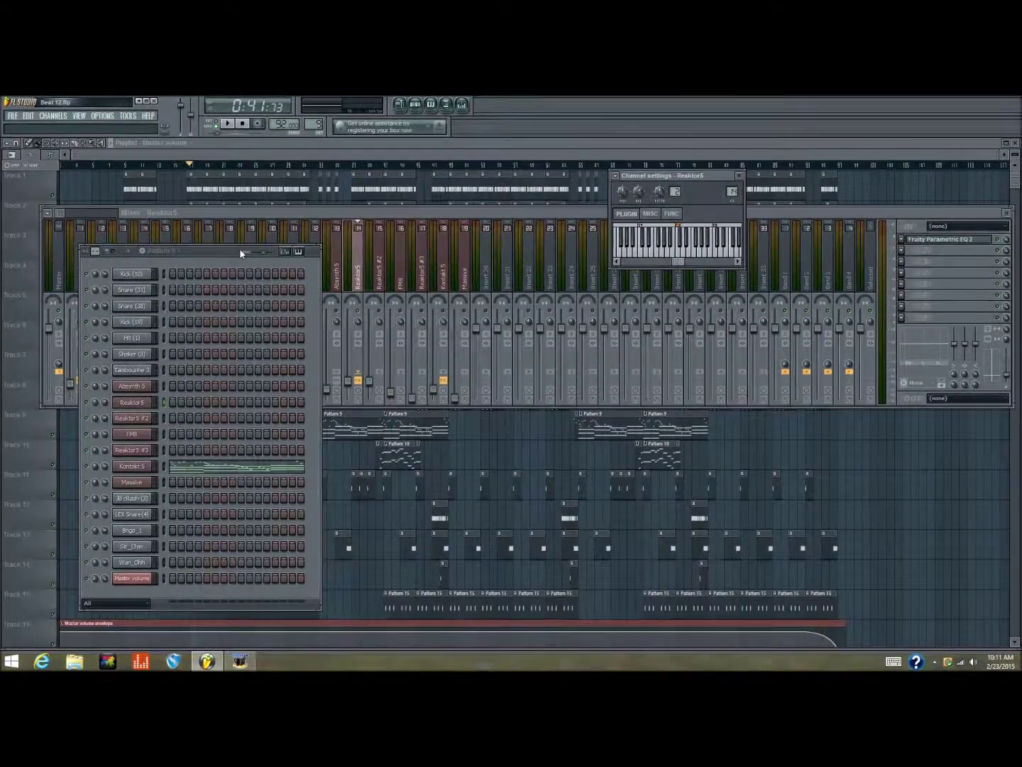
{"action": "left_click", "coordinate": [415, 107]}
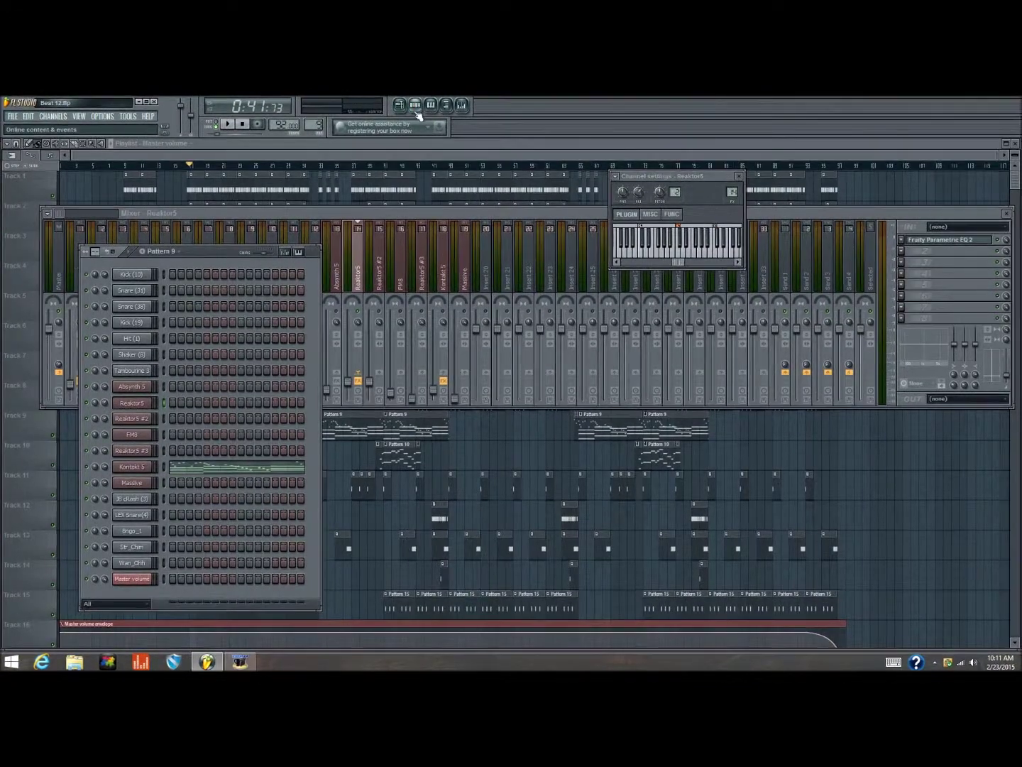
{"action": "left_click", "coordinate": [415, 105]}
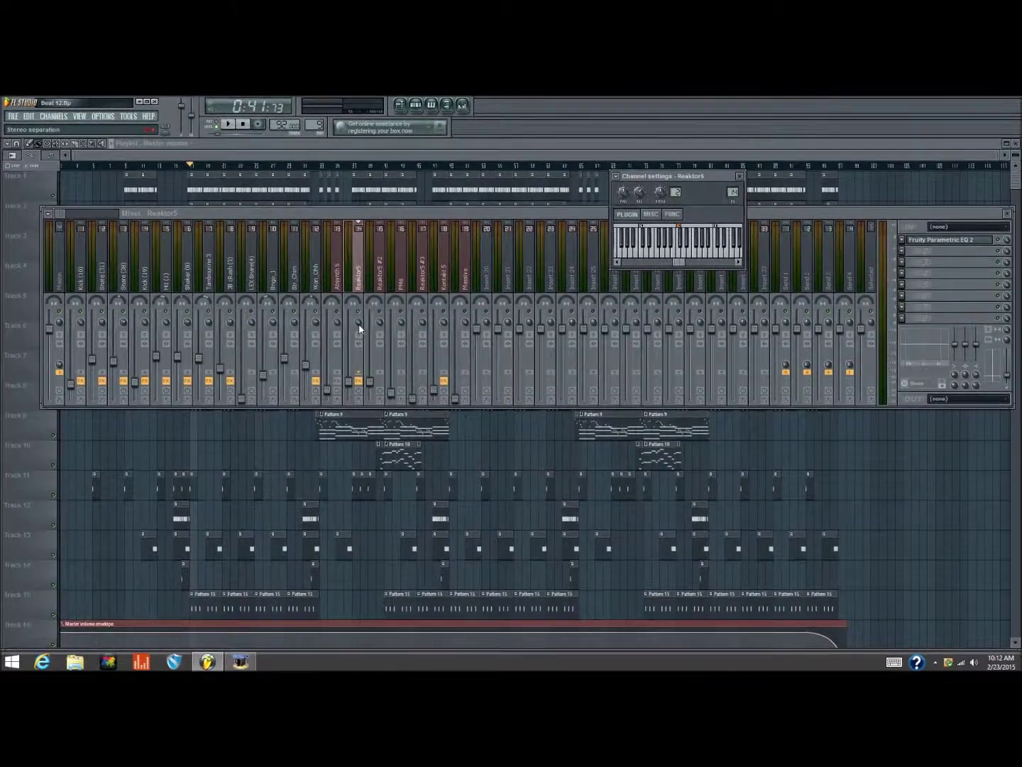
Step: Adjust the Reaktor5 track's stereo separation and fine-tune its volume while the beat plays
{"action": "left_click_drag", "start_coordinate": [359, 325], "coordinate": [358, 353]}
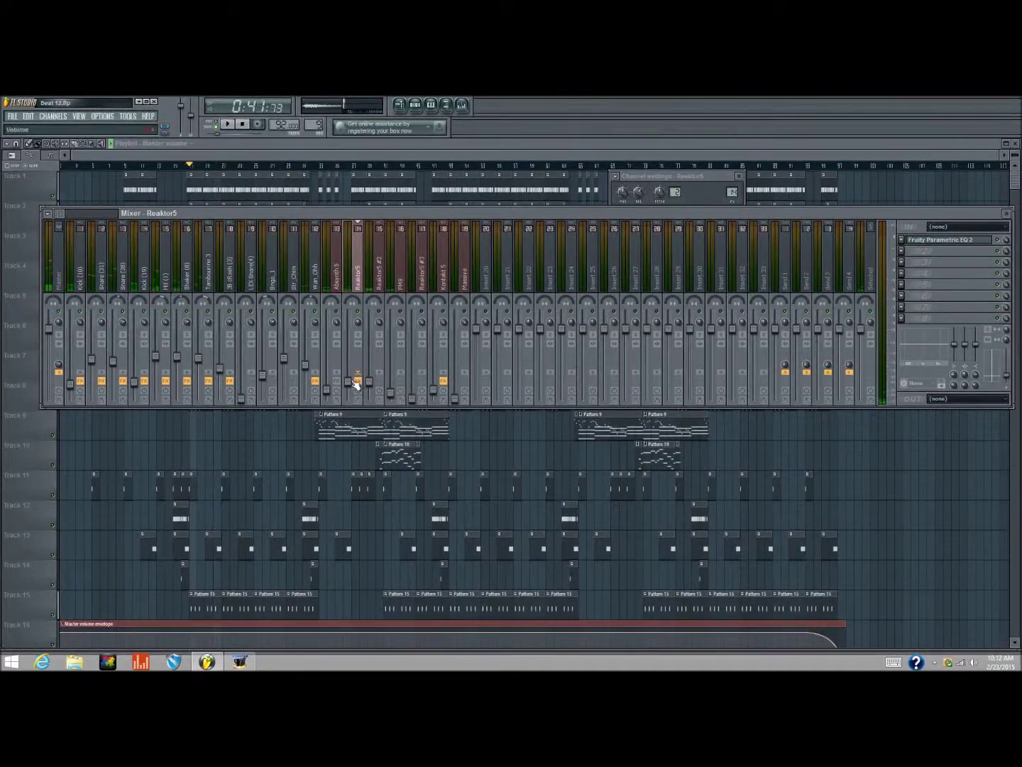
{"action": "mouse_move", "coordinate": [355, 382]}
{"action": "left_mouse_down"}
{"action": "mouse_move", "coordinate": [355, 399]}
{"action": "mouse_move", "coordinate": [350, 385]}
{"action": "left_mouse_up"}
{"action": "key", "text": "space"}
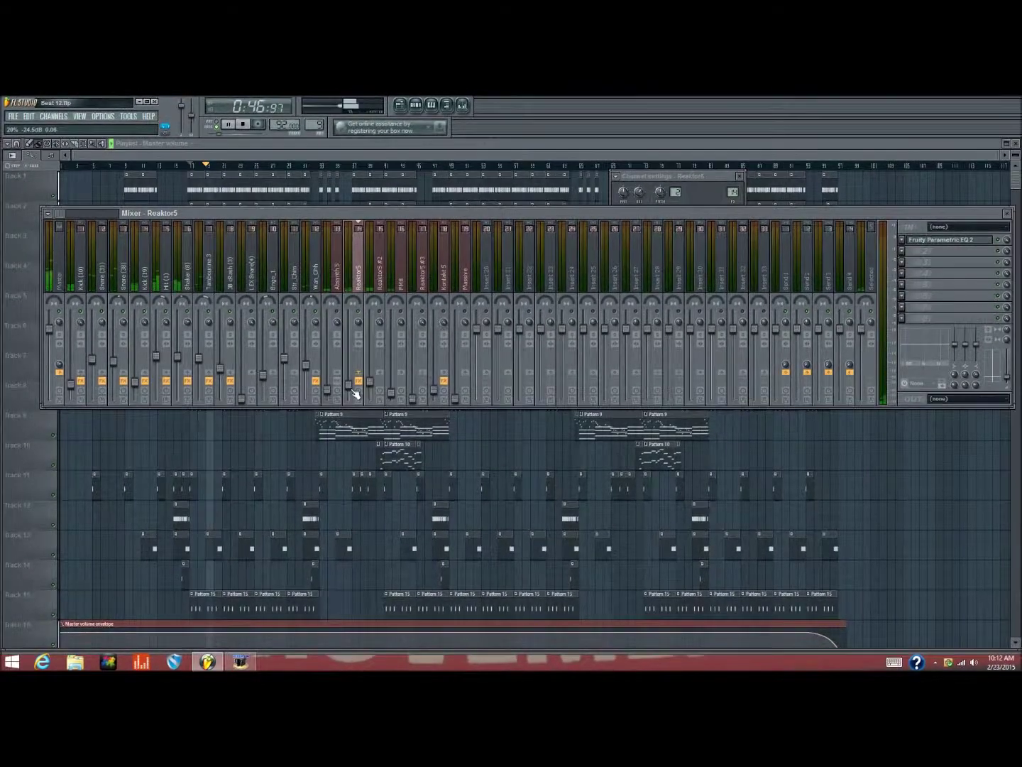
{"action": "left_click_drag", "start_coordinate": [352, 386], "coordinate": [352, 385]}
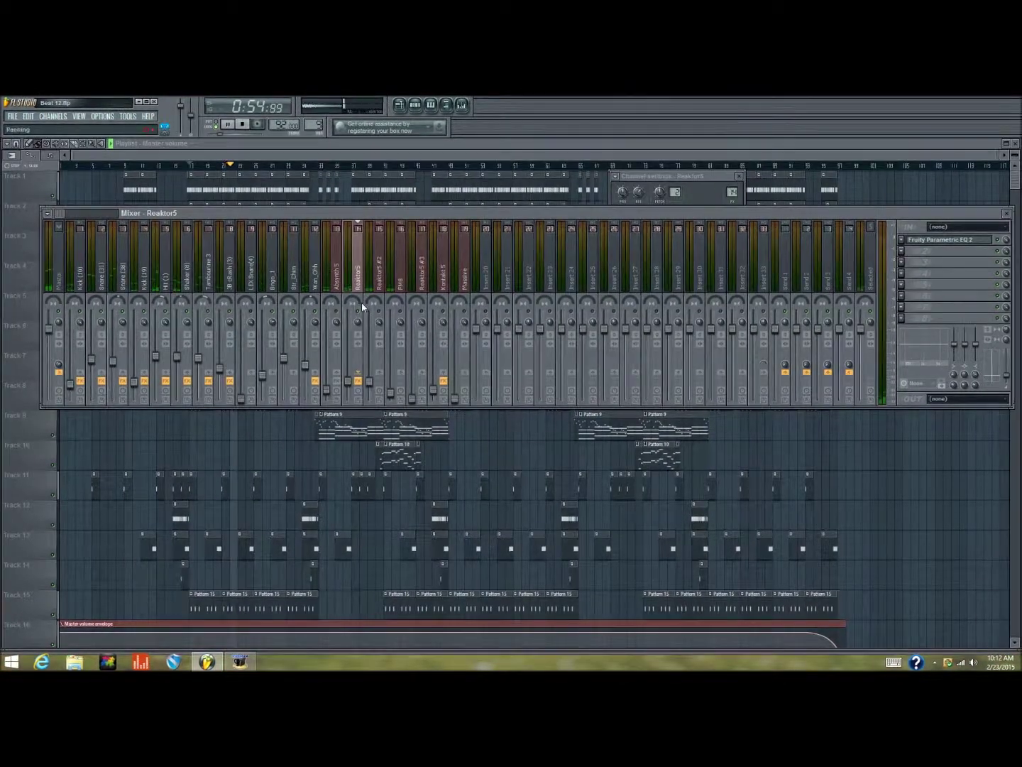
Step: Restart playback and pan the Reaktor5 track about 19% left while listening to the mix
{"action": "key", "text": "space"}
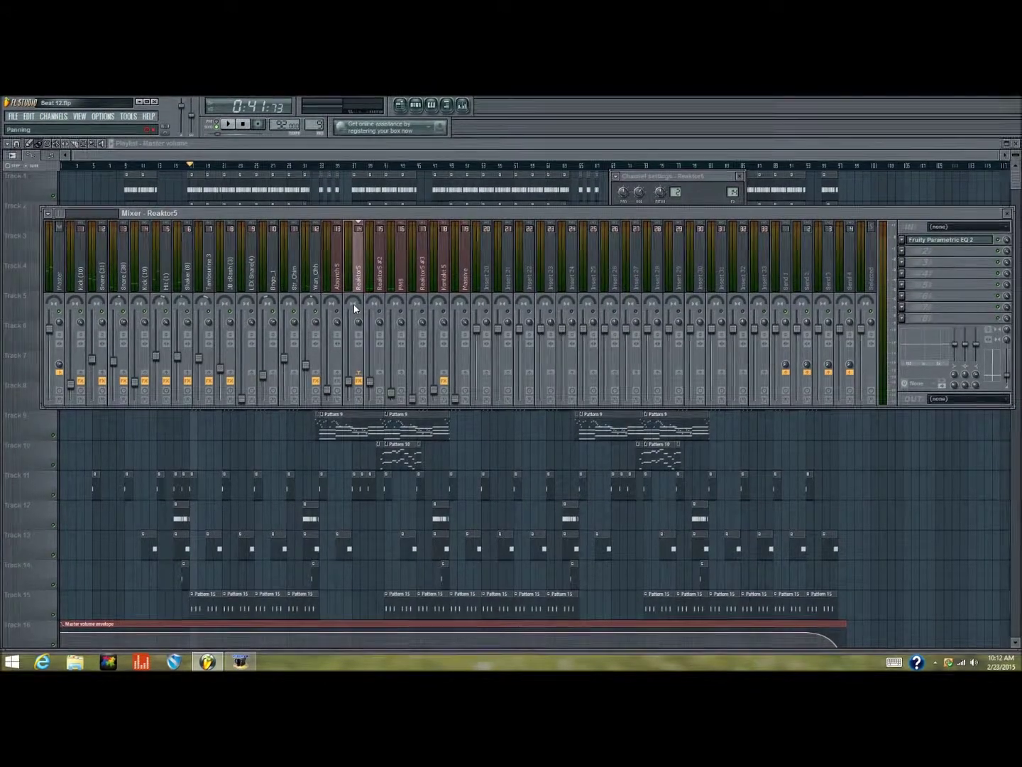
{"action": "key", "text": "space"}
{"action": "mouse_move", "coordinate": [354, 308]}
{"action": "left_mouse_down"}
{"action": "mouse_move", "coordinate": [354, 270]}
{"action": "mouse_move", "coordinate": [355, 341]}
{"action": "mouse_move", "coordinate": [358, 320]}
{"action": "left_mouse_up"}
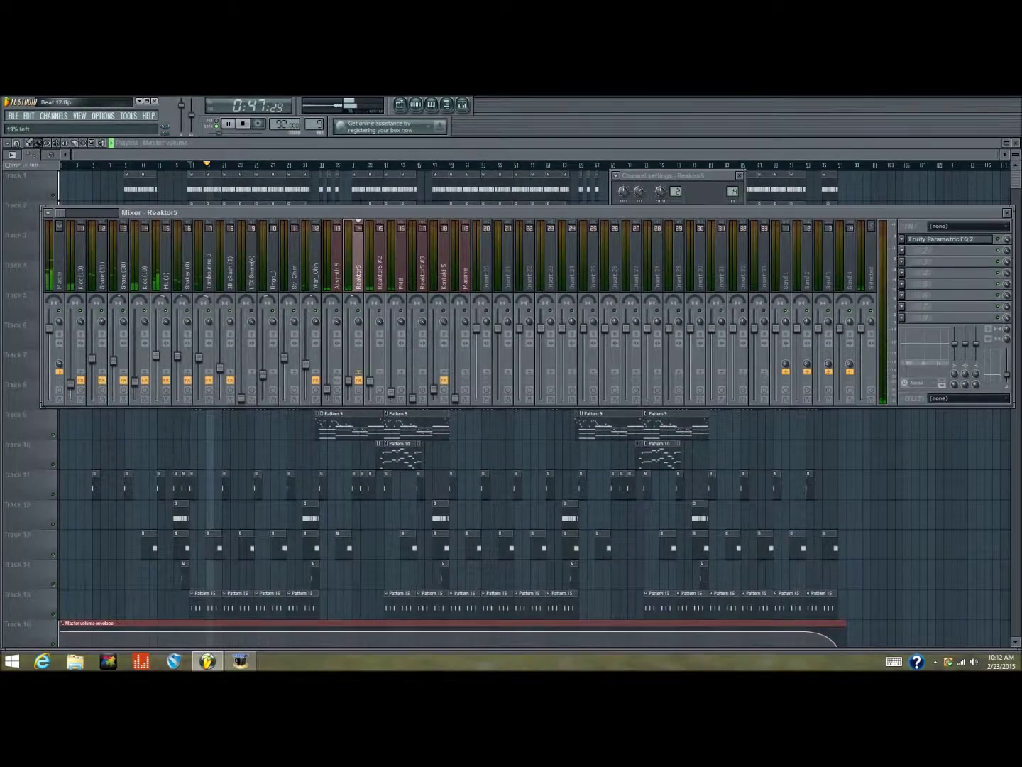
{"action": "key", "text": "space"}
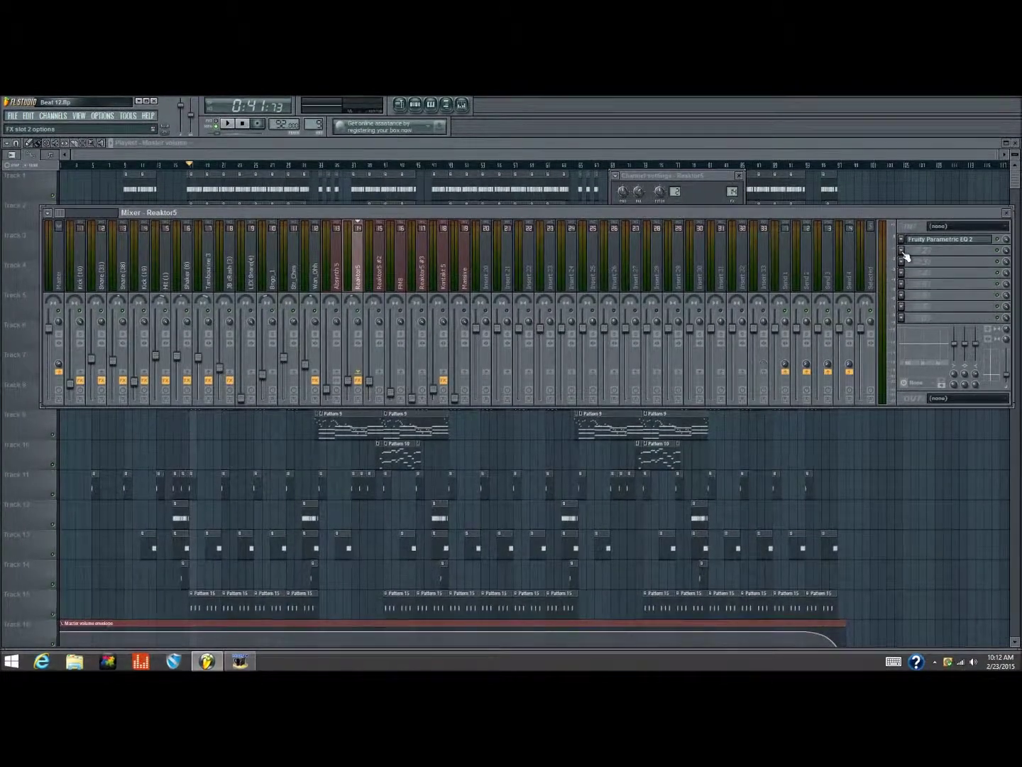
Step: Insert UpStereo as the second effect on the Reaktor5 track and pull its width fully to mono
{"action": "left_click", "coordinate": [903, 254]}
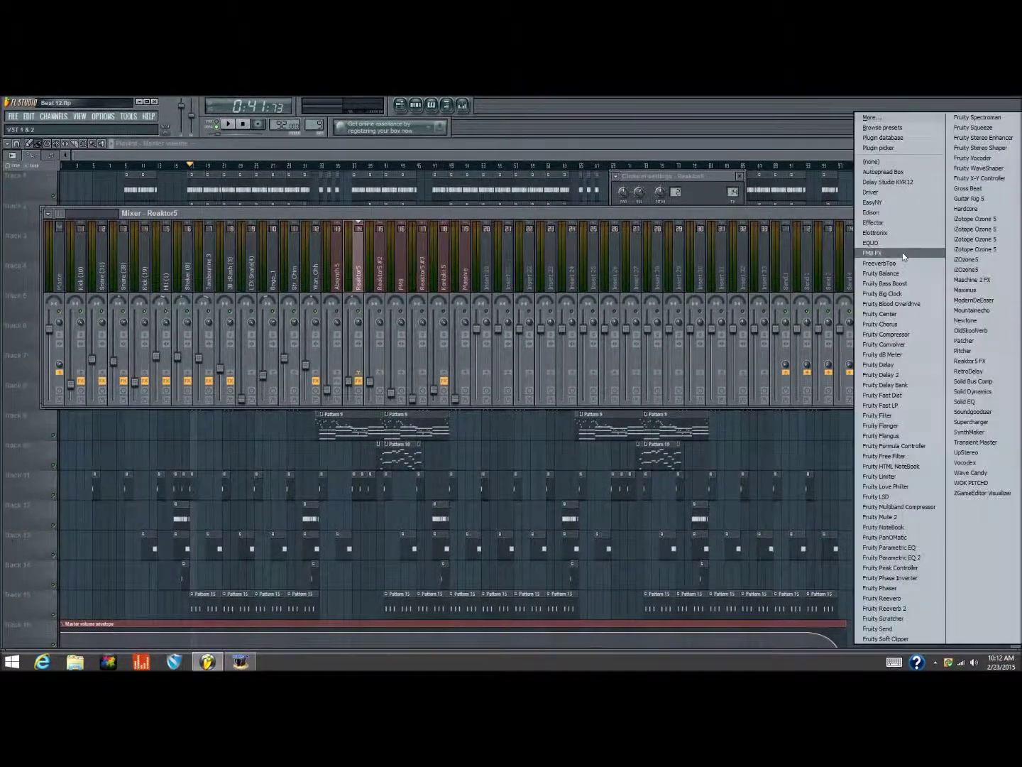
{"action": "key", "text": "Escape"}
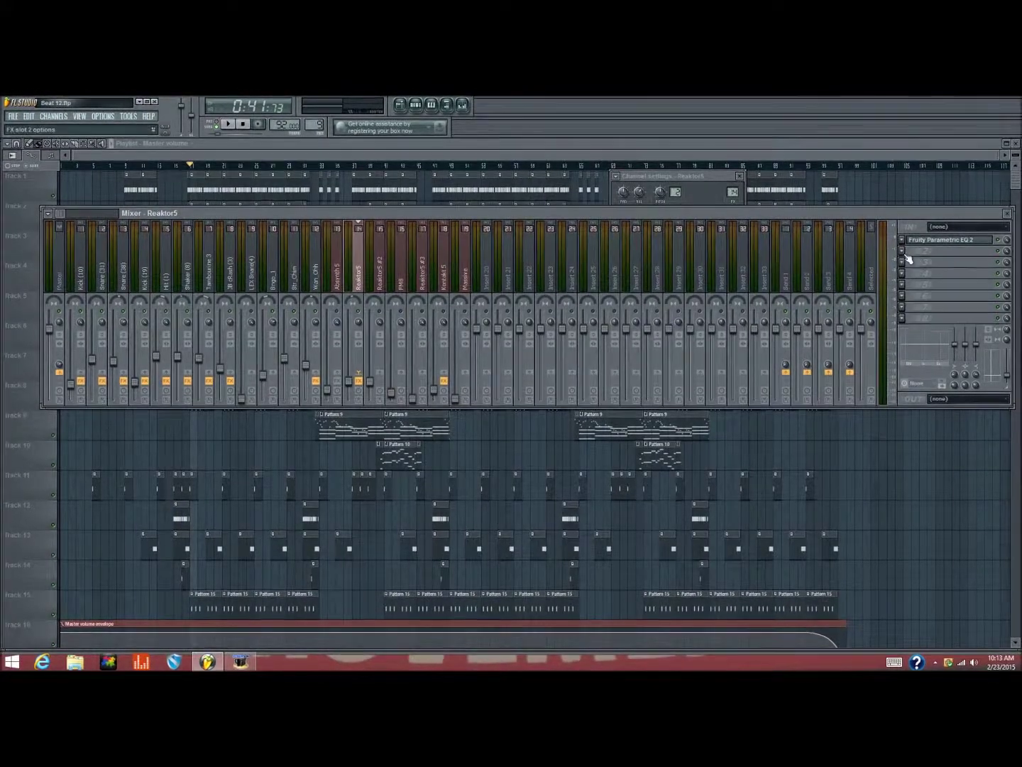
{"action": "left_click", "coordinate": [904, 257]}
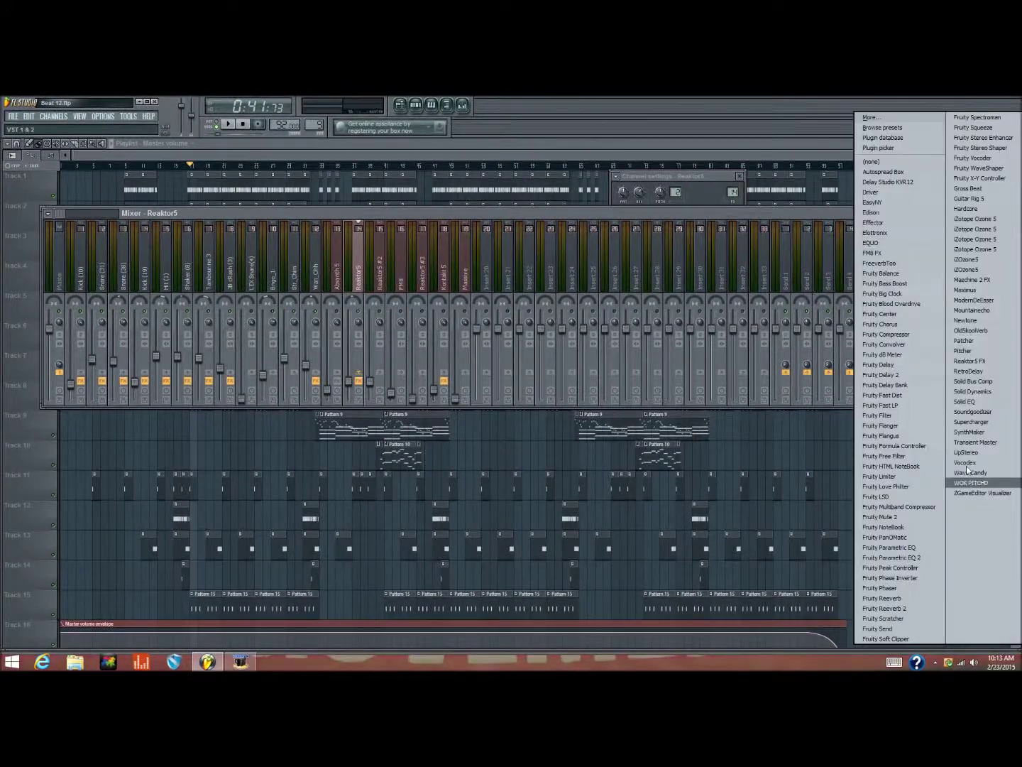
{"action": "left_click", "coordinate": [971, 456]}
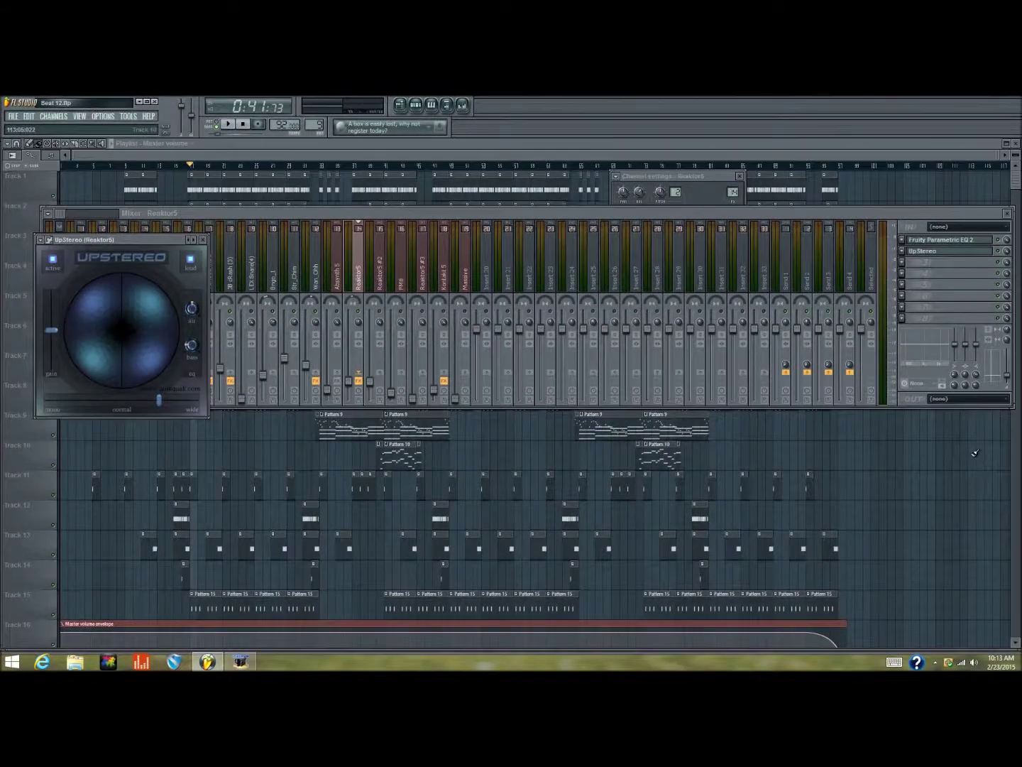
{"action": "left_click_drag", "start_coordinate": [157, 400], "coordinate": [2, 404]}
{"action": "left_click_drag", "start_coordinate": [144, 240], "coordinate": [155, 243]}
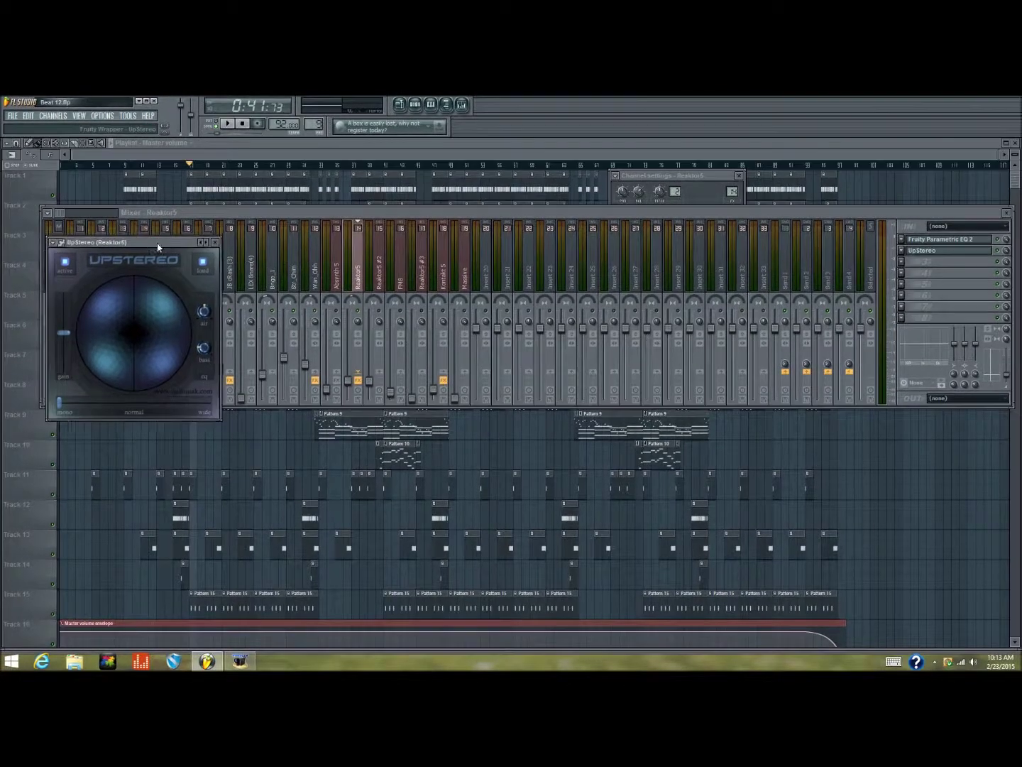
Step: Widen Reaktor5's UpStereo to slightly past normal and set the track's volume to 23% (-22.8 dB) while auditioning the beat
{"action": "key", "text": "space"}
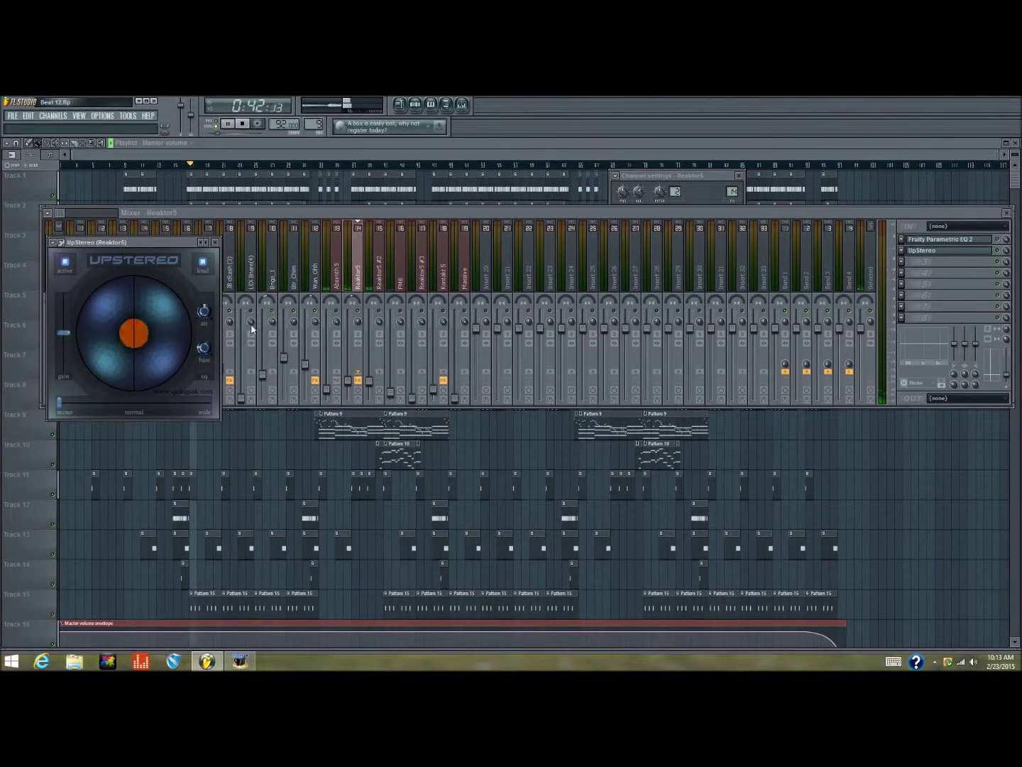
{"action": "left_click_drag", "start_coordinate": [61, 403], "coordinate": [145, 417]}
{"action": "key", "text": "space"}
{"action": "key", "text": "space"}
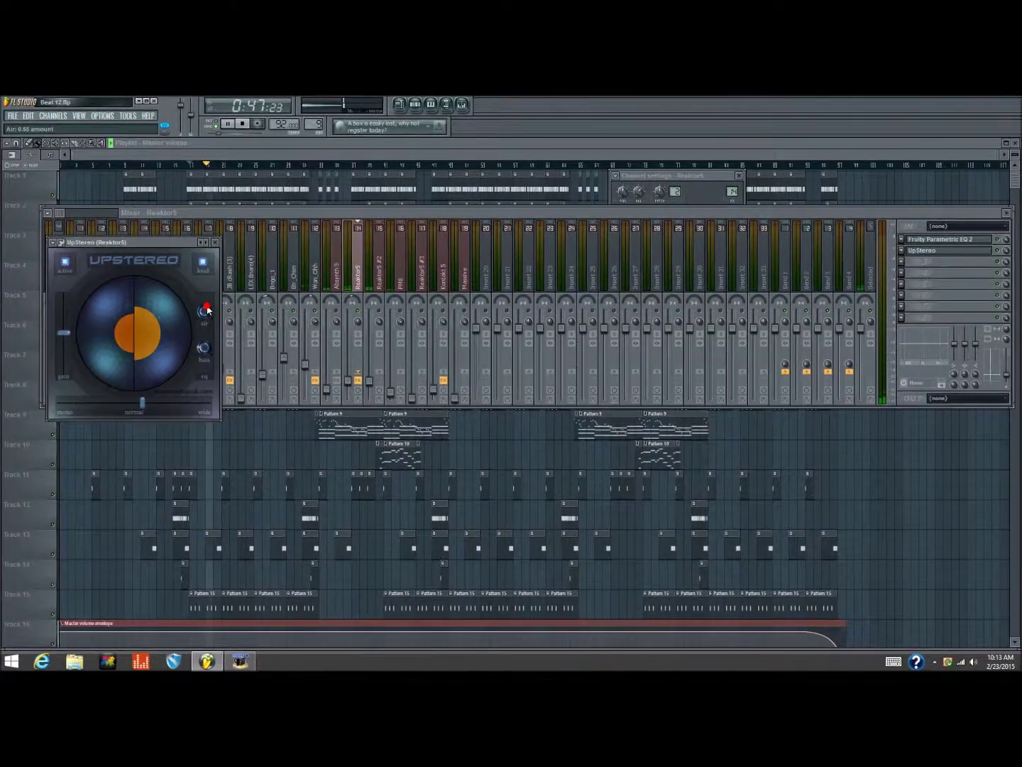
{"action": "left_click", "coordinate": [215, 243]}
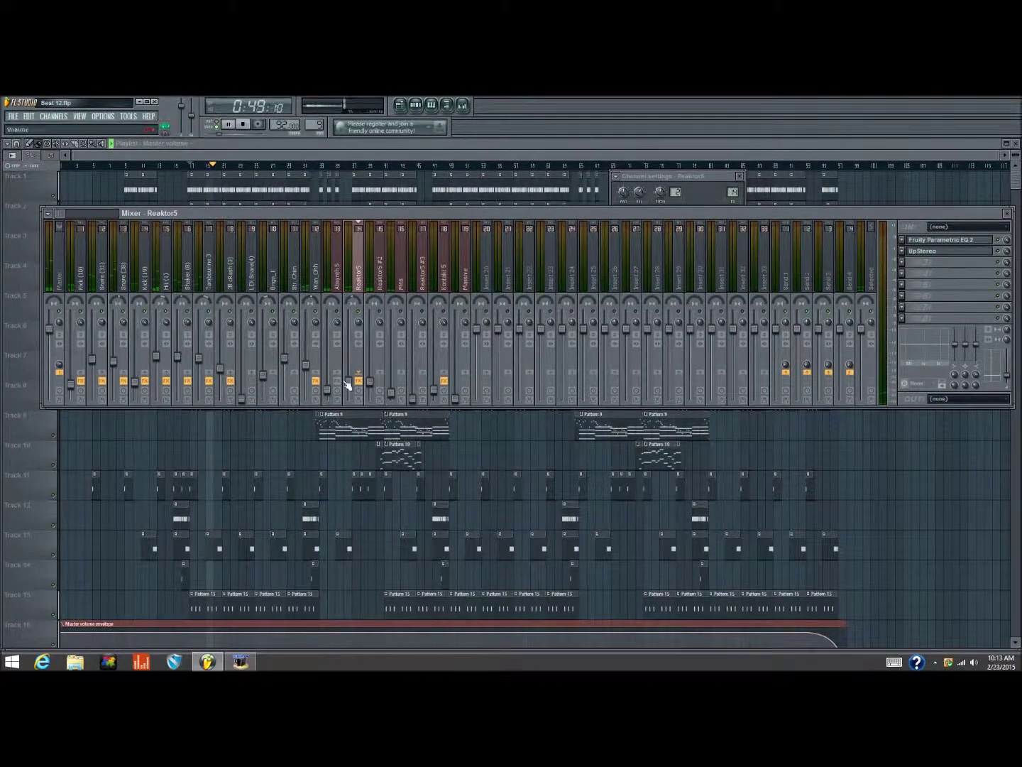
{"action": "left_click_drag", "start_coordinate": [351, 382], "coordinate": [350, 384]}
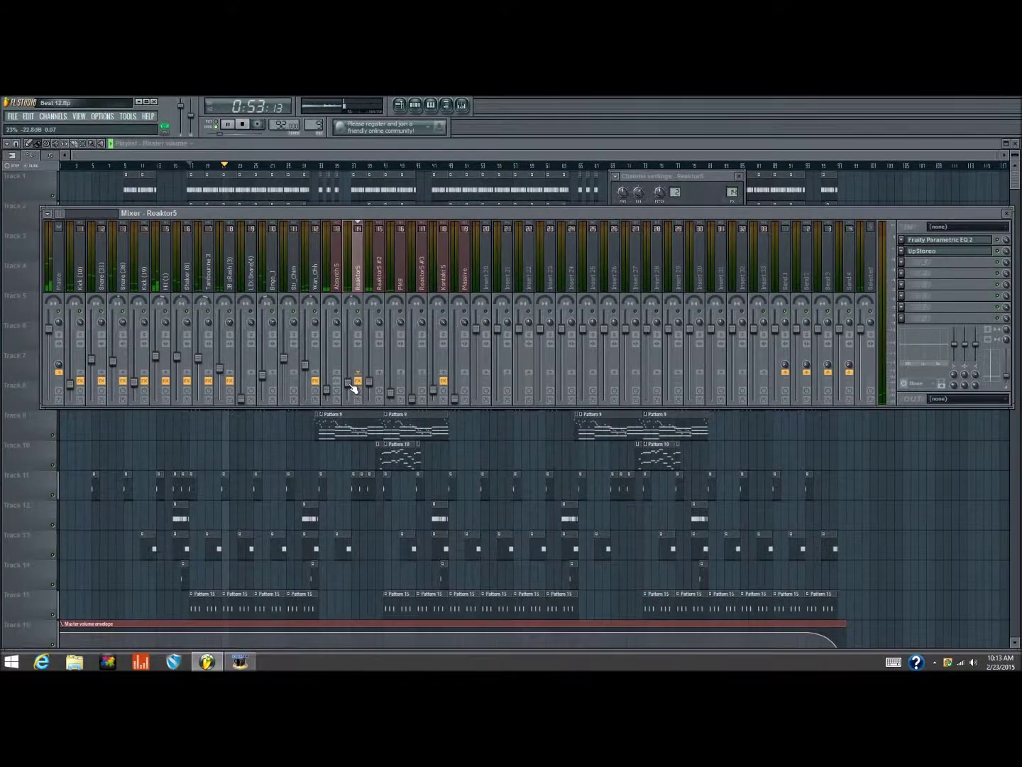
{"action": "key", "text": "space"}
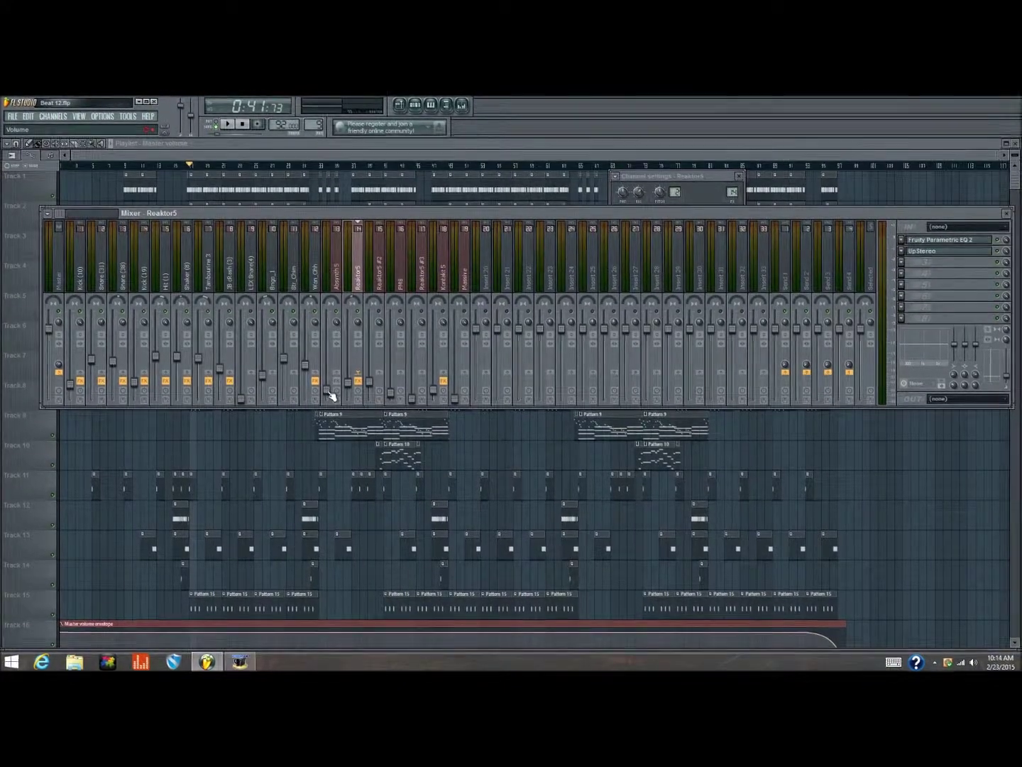
Step: Raise the Absynth 5 track's volume slightly and check its Fruity Parametric EQ 2 curve during playback
{"action": "left_click", "coordinate": [329, 391]}
{"action": "mouse_move", "coordinate": [329, 391]}
{"action": "left_mouse_down"}
{"action": "mouse_move", "coordinate": [328, 381]}
{"action": "mouse_move", "coordinate": [333, 393]}
{"action": "left_mouse_up"}
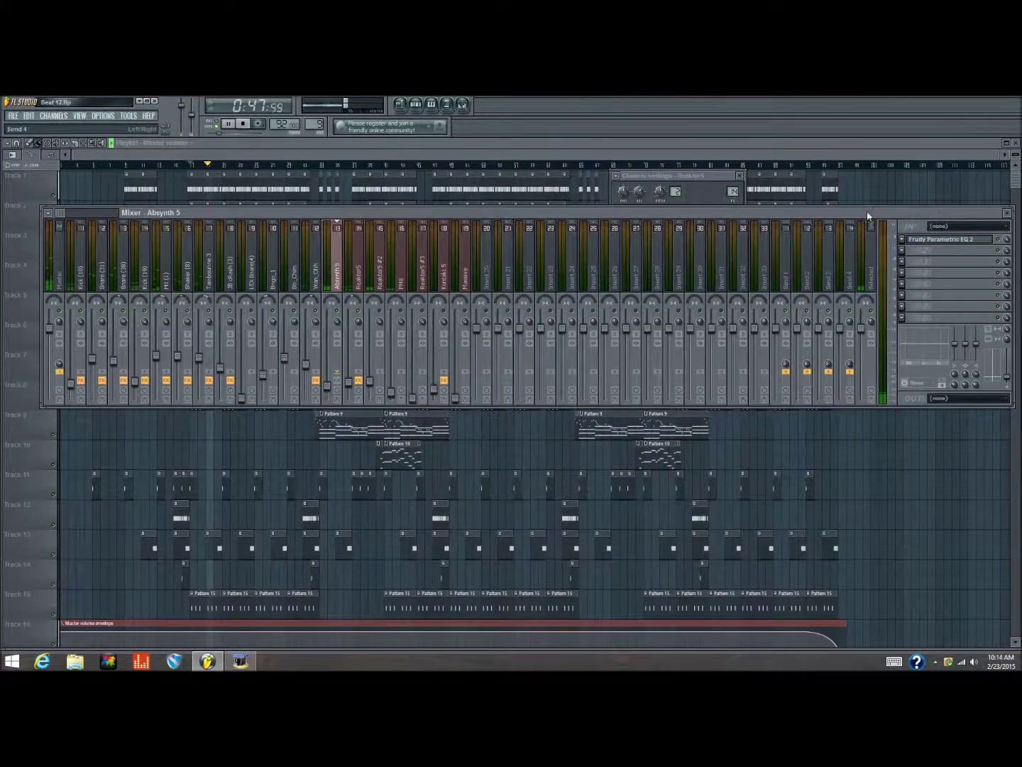
{"action": "left_click", "coordinate": [937, 240]}
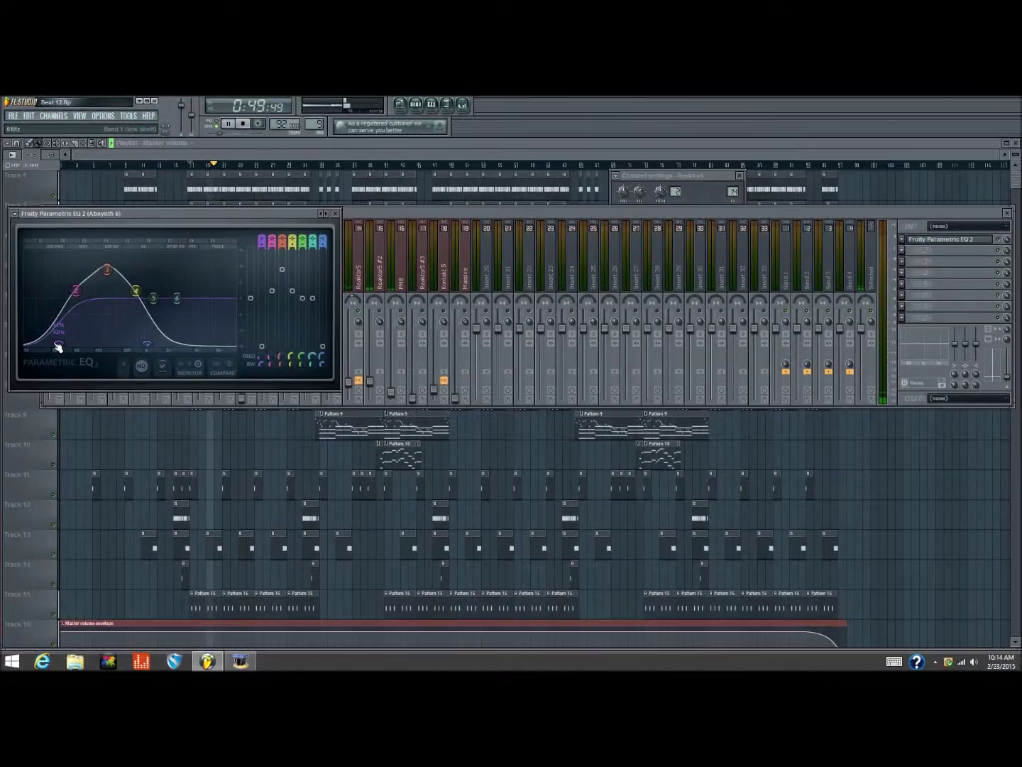
{"action": "left_click", "coordinate": [342, 252]}
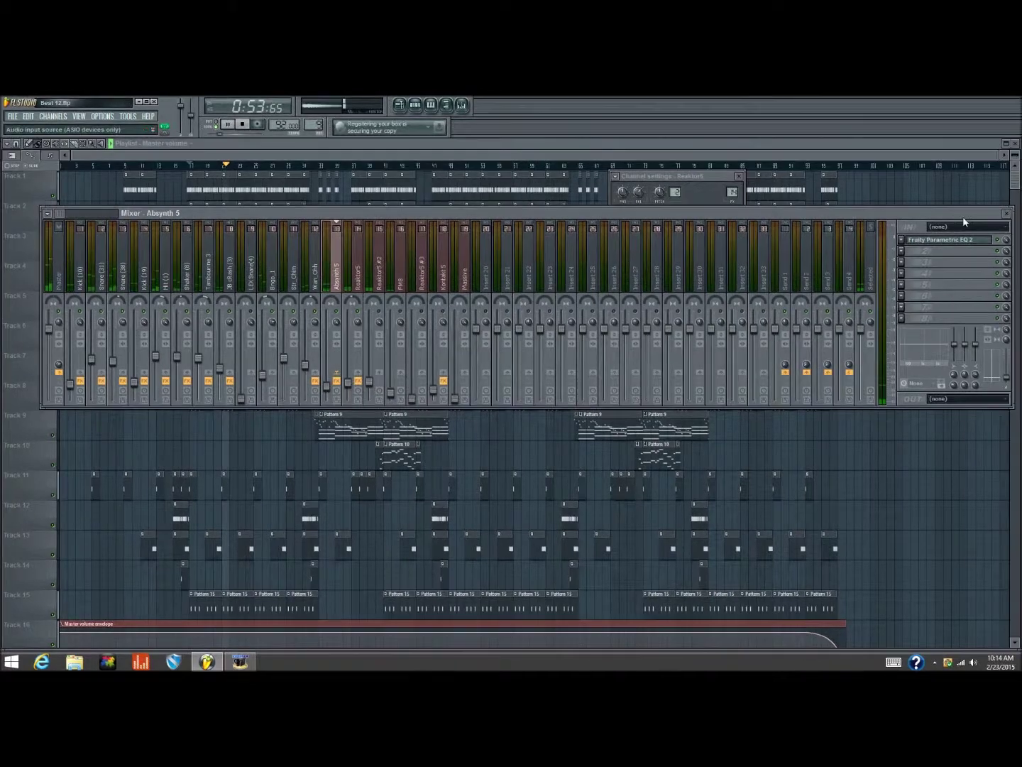
Step: Lower the band 3 boost and shift band 1 slightly lower in the Absynth 5 equalizer, and fine-tune the track's volume
{"action": "left_click", "coordinate": [965, 239]}
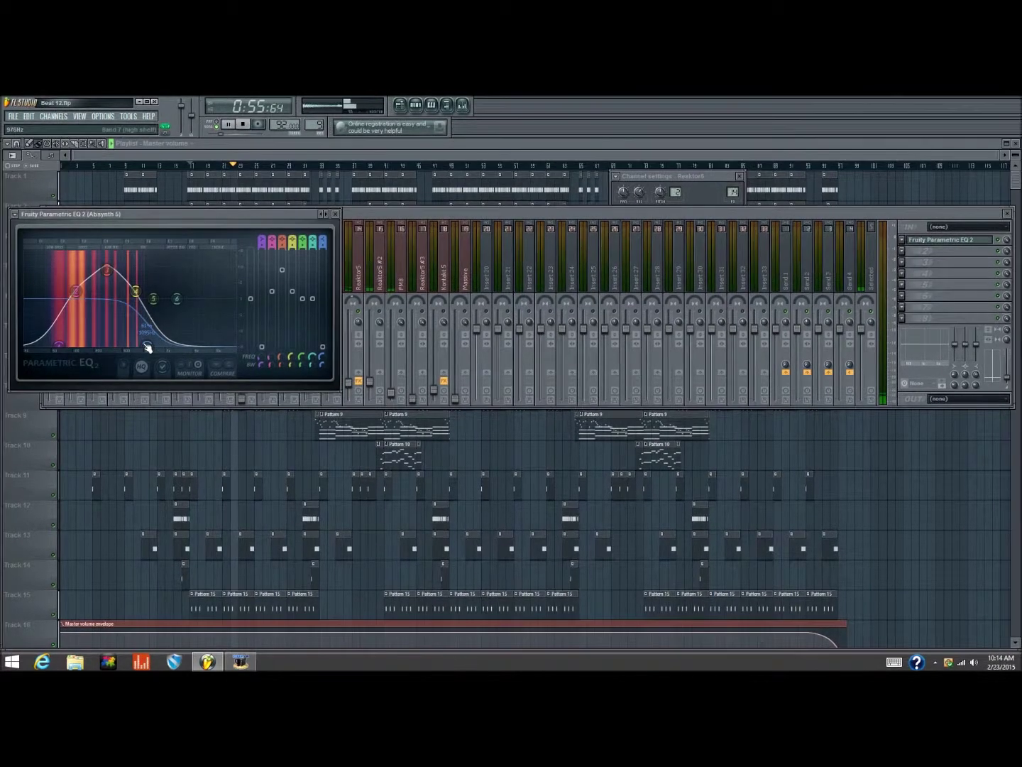
{"action": "left_click_drag", "start_coordinate": [106, 271], "coordinate": [104, 277]}
{"action": "left_click_drag", "start_coordinate": [60, 345], "coordinate": [58, 345]}
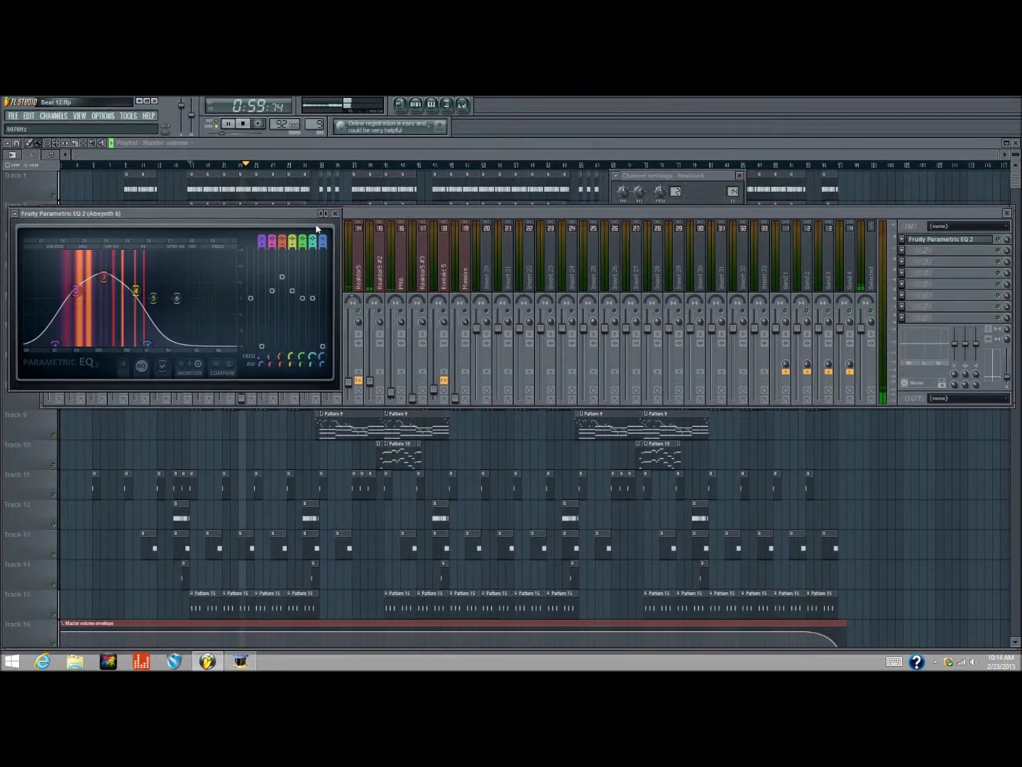
{"action": "key", "text": "Escape"}
{"action": "left_click_drag", "start_coordinate": [326, 381], "coordinate": [328, 387]}
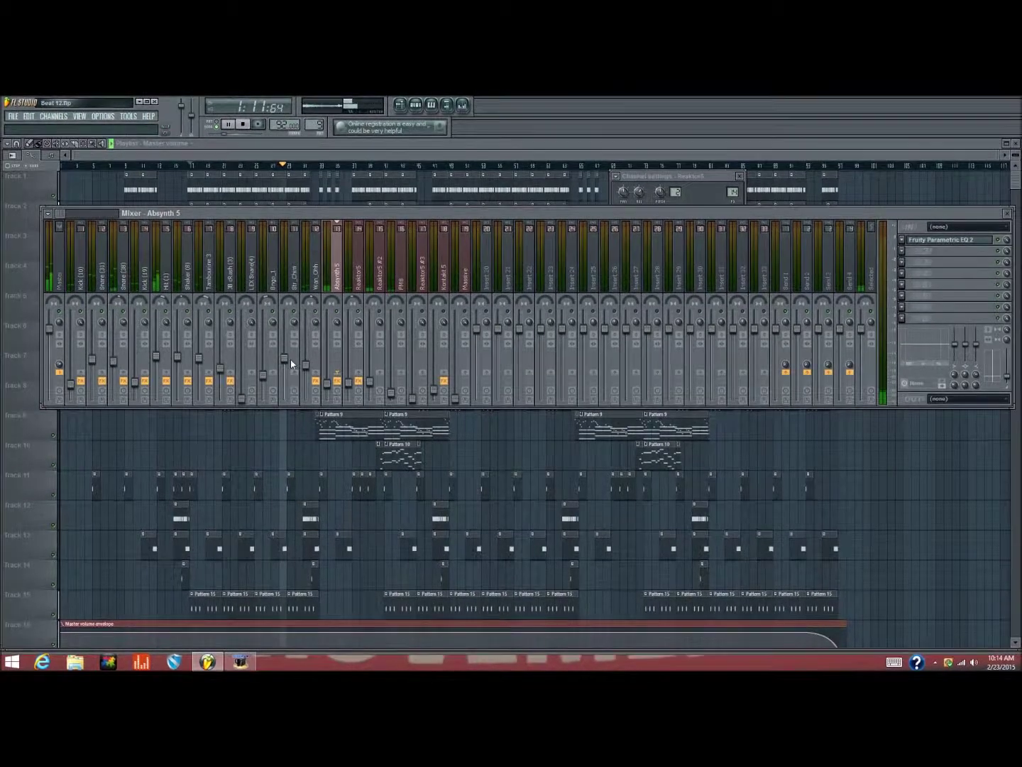
{"action": "key", "text": "space"}
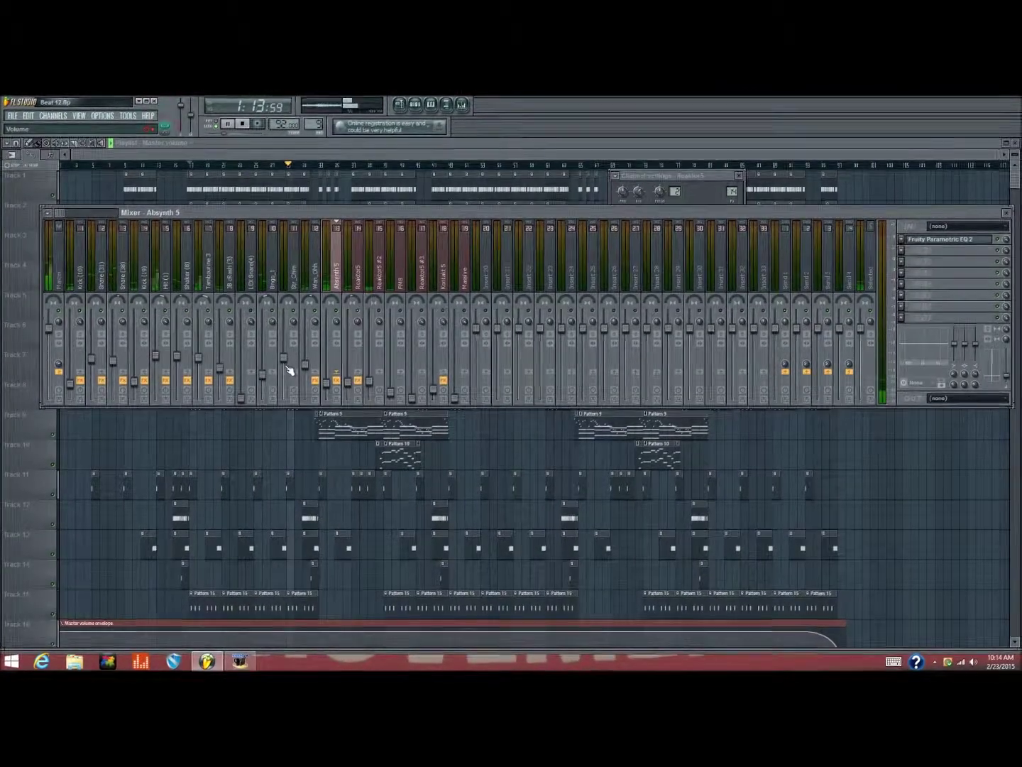